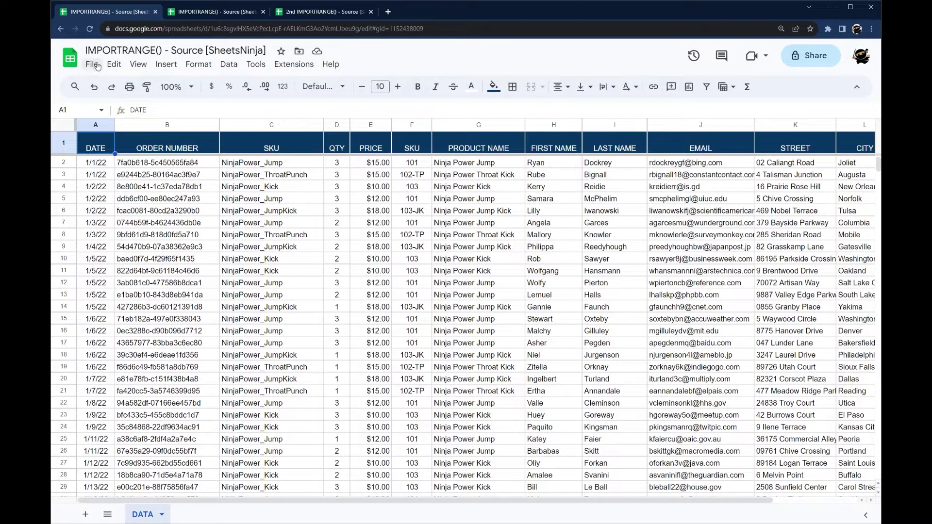
# - Select the order data A1:H13, then select the spreadsheet ID in the source's web address
pyautogui.moveTo(96, 141); pyautogui.dragTo(553, 295)
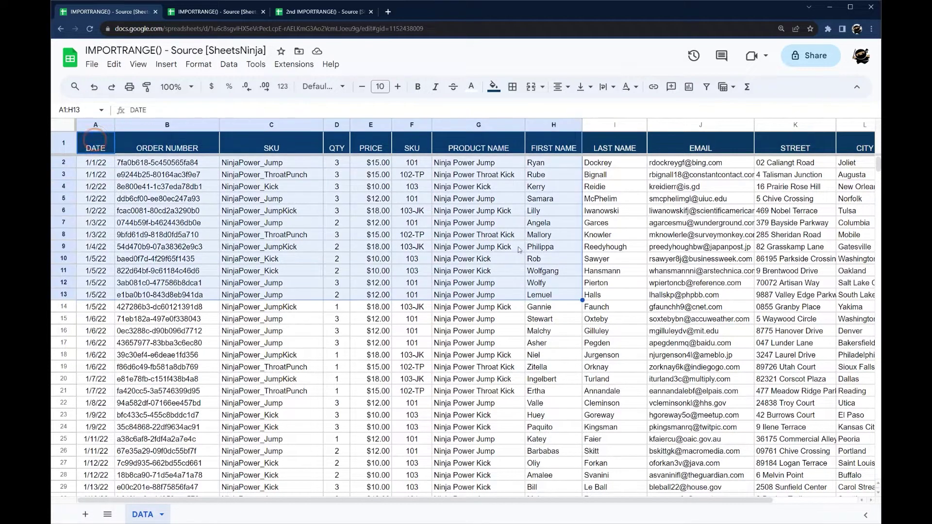
pyautogui.click(194, 12)
pyautogui.click(106, 11)
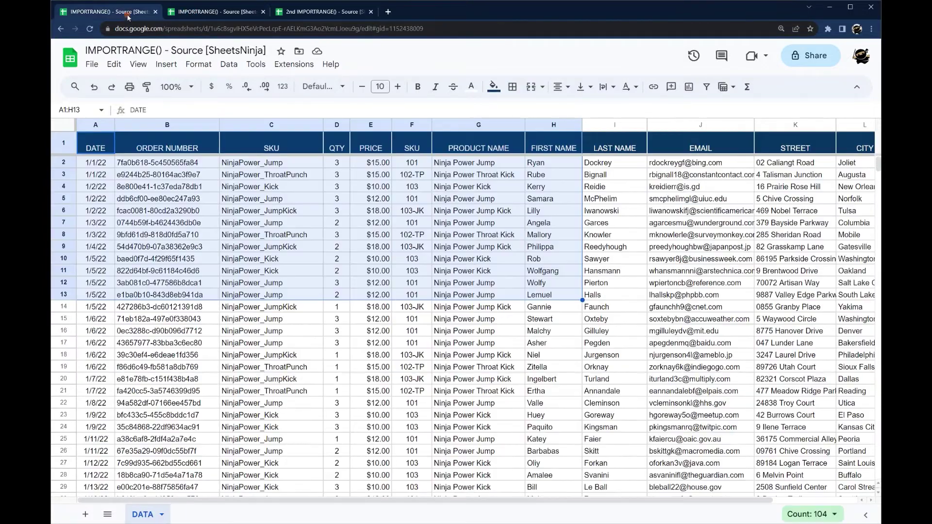
pyautogui.moveTo(210, 29); pyautogui.dragTo(380, 31)
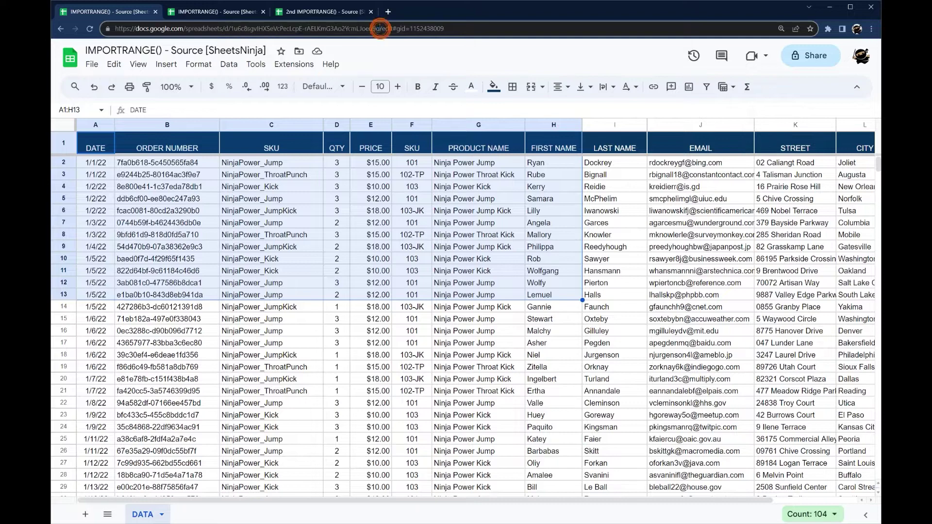
pyautogui.hotkey('shift', 'Home')
pyautogui.moveTo(380, 29); pyautogui.dragTo(231, 28)
pyautogui.hotkey('ctrl', 'c')
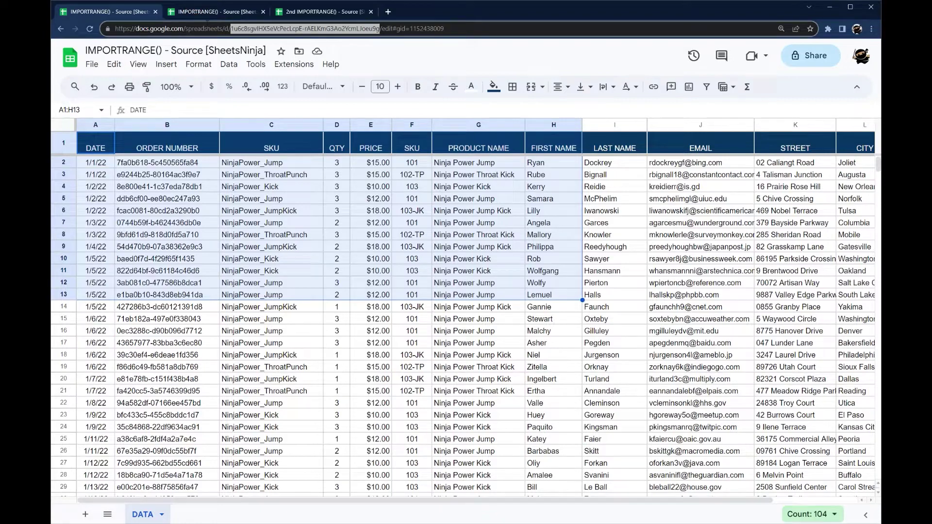
pyautogui.click(210, 13)
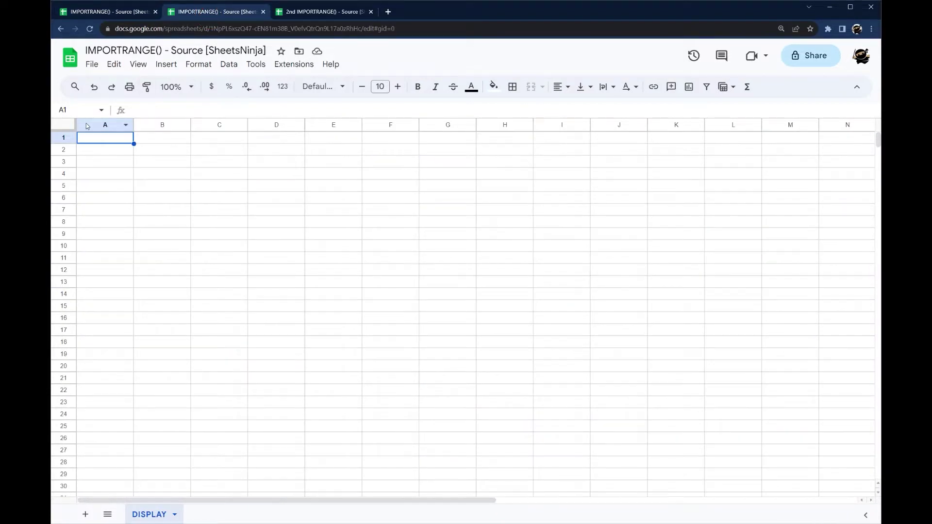
# - In DISPLAY A1, enter =IMPORTRANGE with the pasted spreadsheet ID and range "DATA!A1:N"
pyautogui.click(117, 139)
pyautogui.write('=')
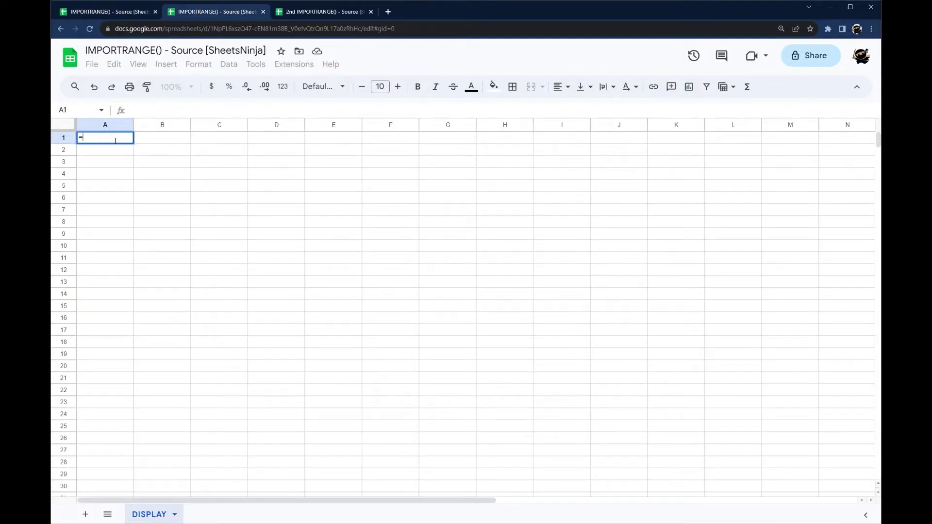
pyautogui.write('importr')
pyautogui.press('Tab')
pyautogui.write('"')
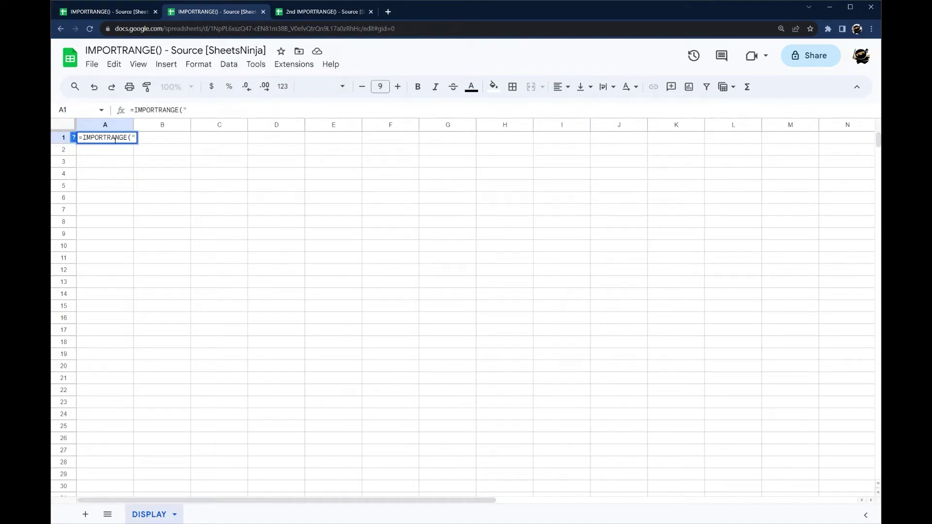
pyautogui.hotkey('ctrl', 'v')
pyautogui.write('","DATA!A1:')
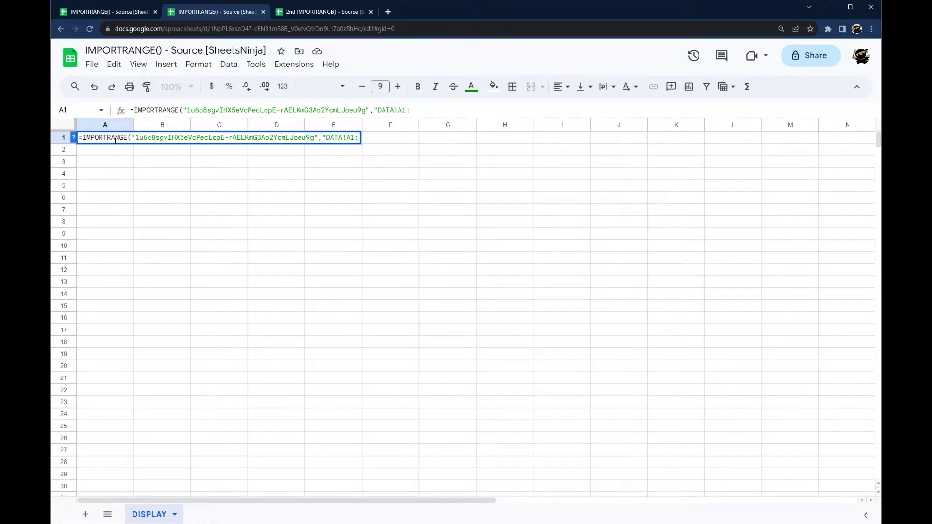
pyautogui.press('Return')
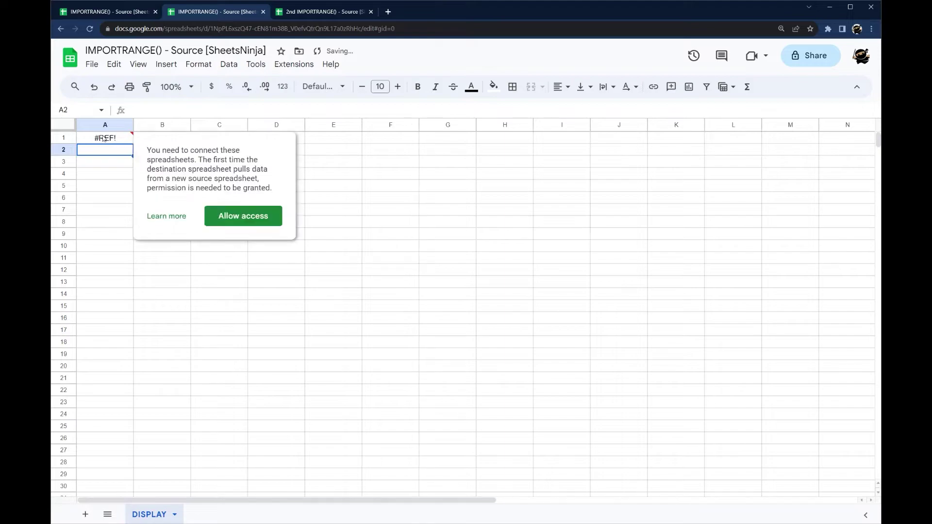
# - Resolve the #REF! error by allowing the two spreadsheets to connect
pyautogui.click(101, 139)
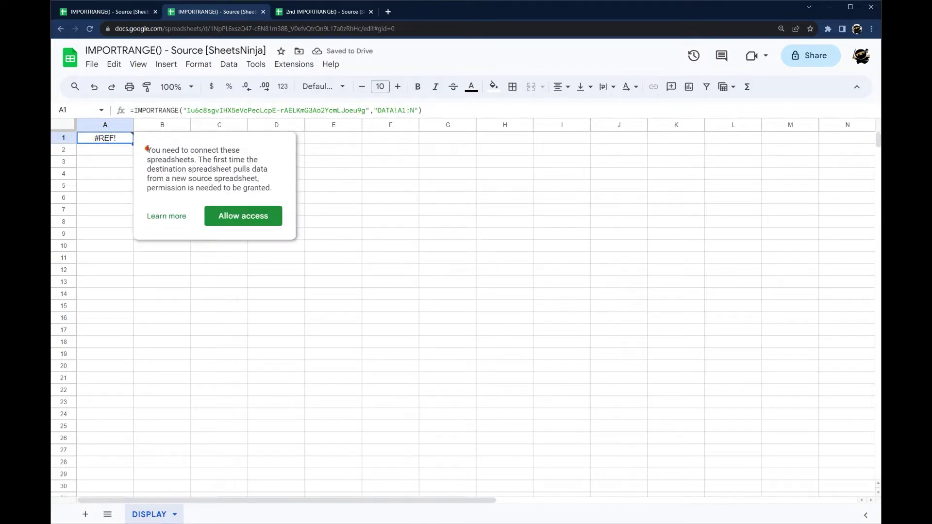
pyautogui.moveTo(147, 149); pyautogui.dragTo(275, 188)
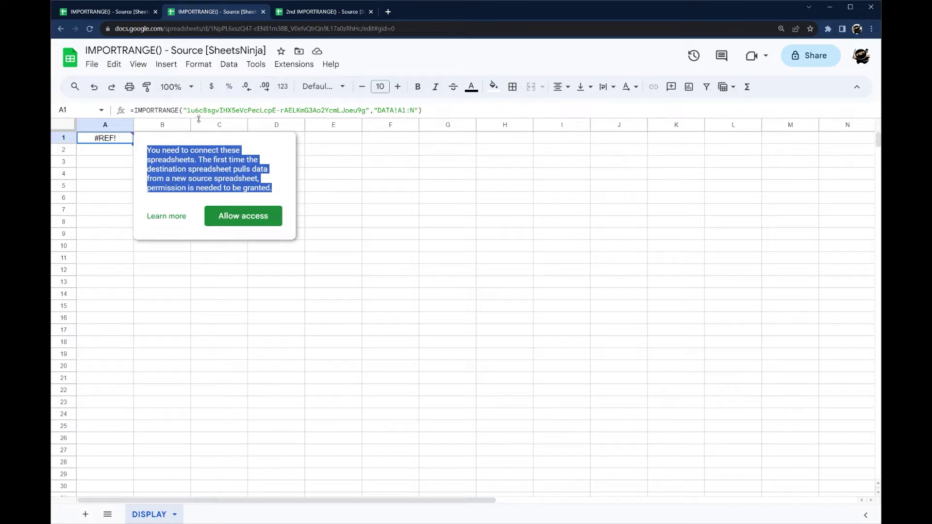
pyautogui.click(244, 222)
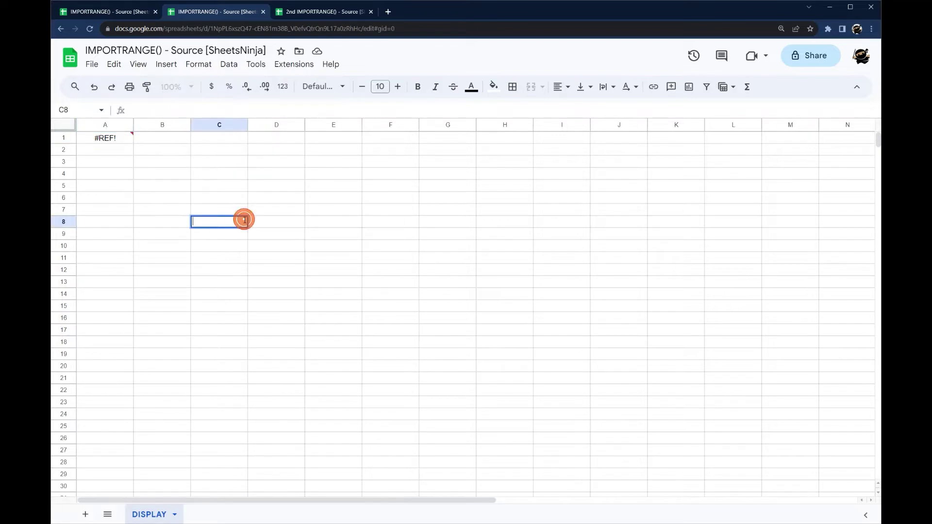
# - Give header row 1 a dark blue fill with white, wrapped, centred text
pyautogui.click(118, 142)
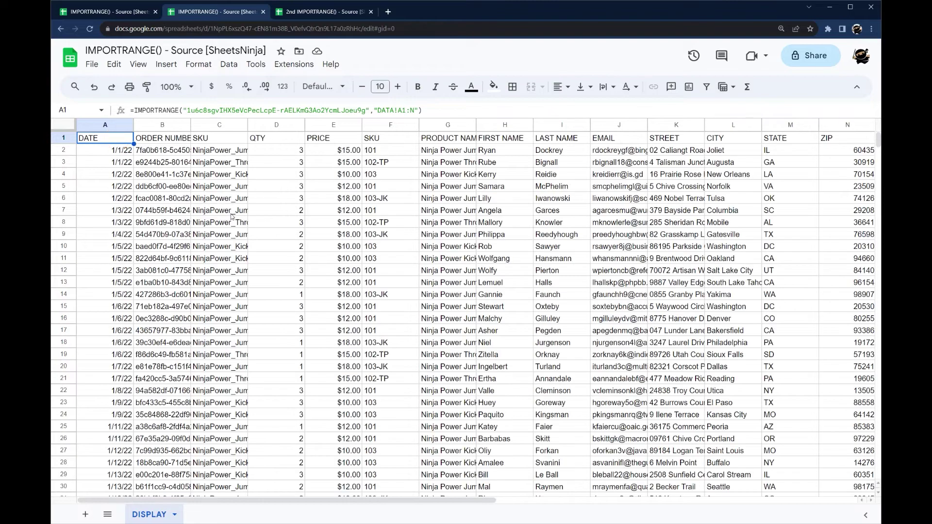
pyautogui.click(64, 141)
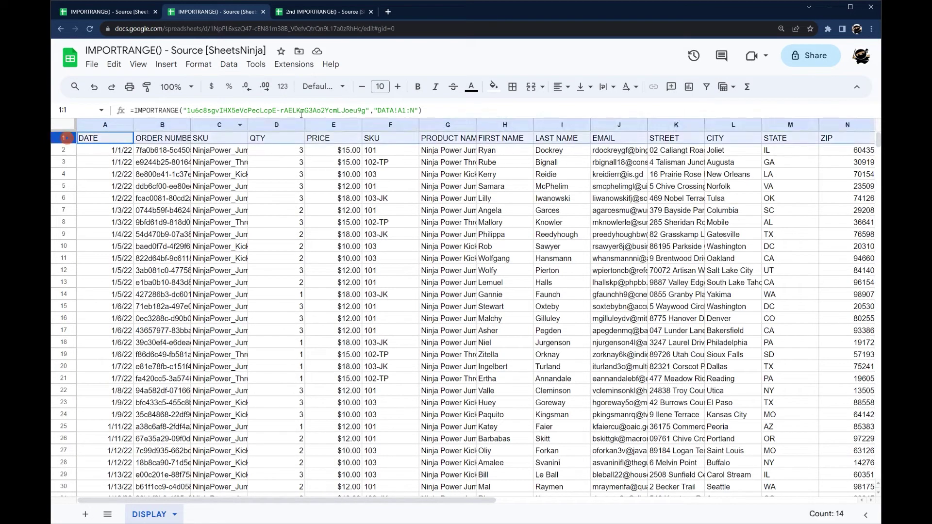
pyautogui.click(493, 86)
pyautogui.click(570, 198)
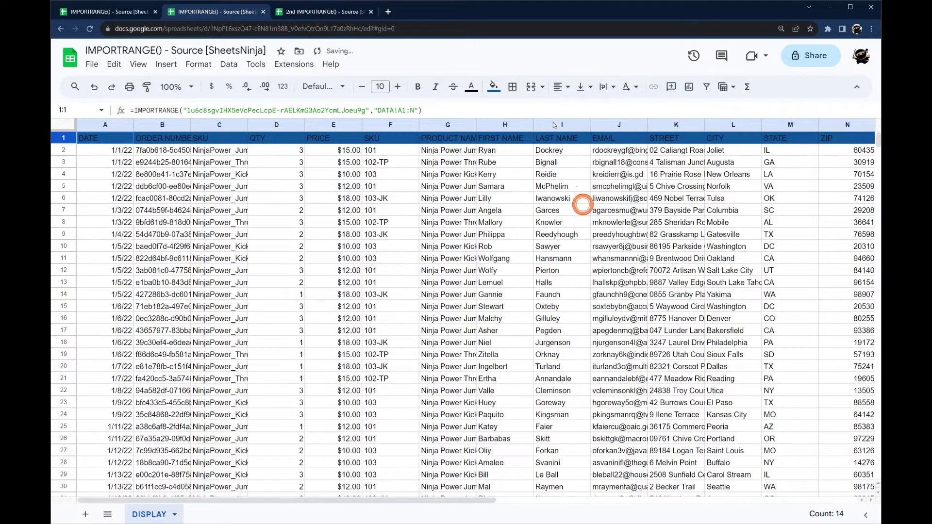
pyautogui.click(471, 86)
pyautogui.click(584, 126)
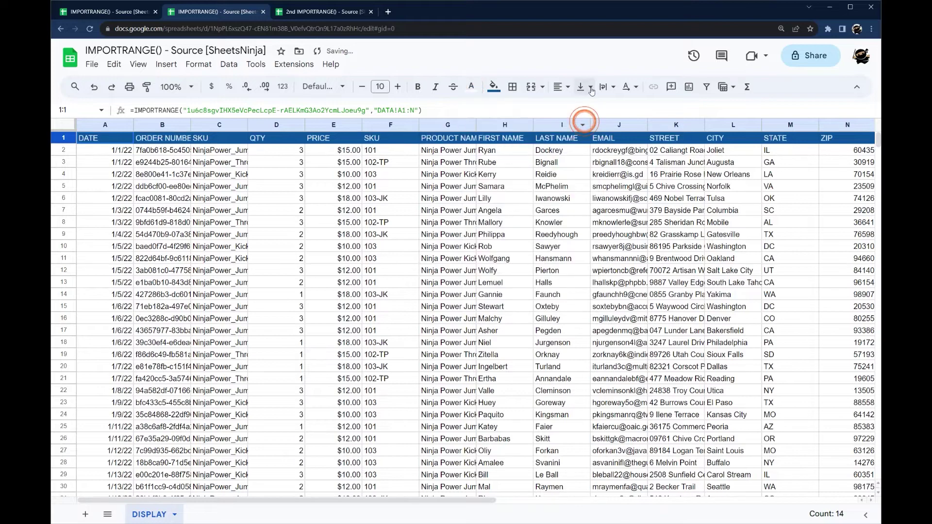
pyautogui.click(606, 86)
pyautogui.click(619, 105)
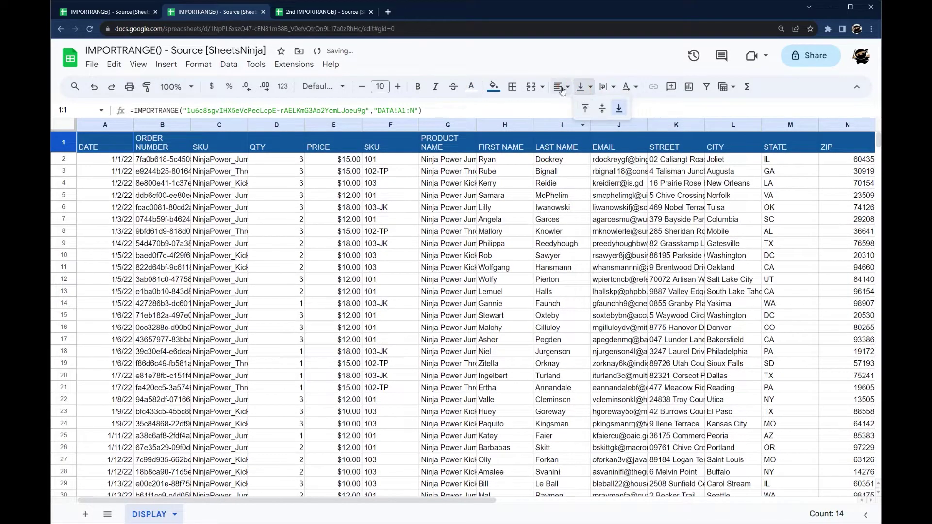
pyautogui.click(562, 86)
pyautogui.click(579, 104)
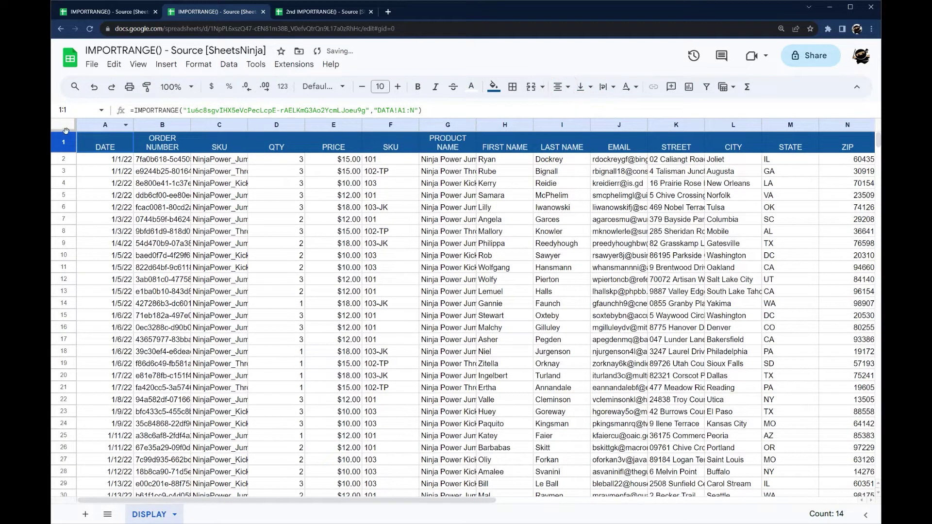
# - Freeze row 1 and auto-fit all columns to their contents
pyautogui.moveTo(65, 130); pyautogui.dragTo(96, 154)
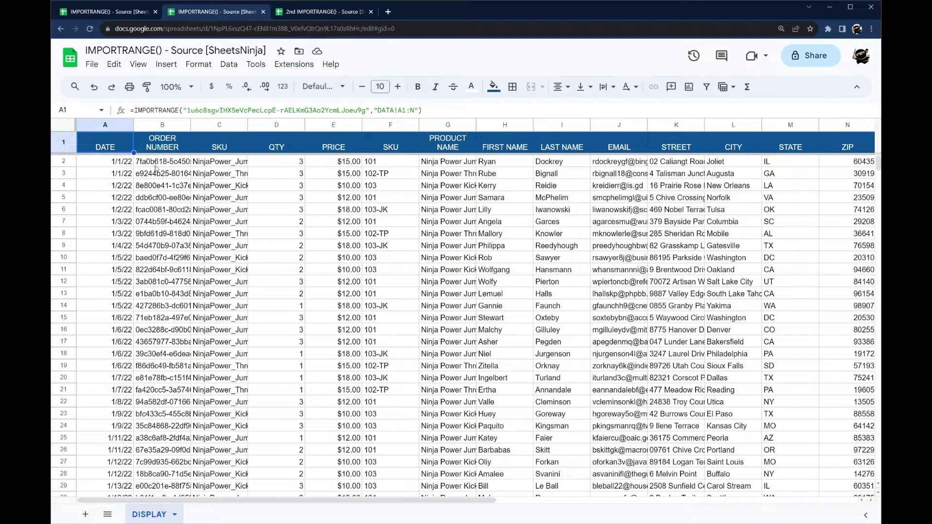
pyautogui.click(62, 127)
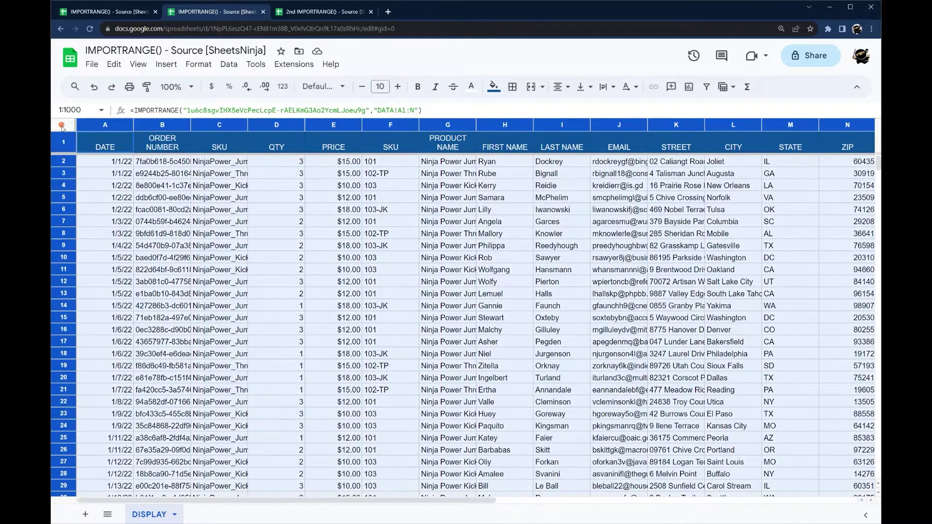
pyautogui.doubleClick(134, 125)
pyautogui.click(130, 176)
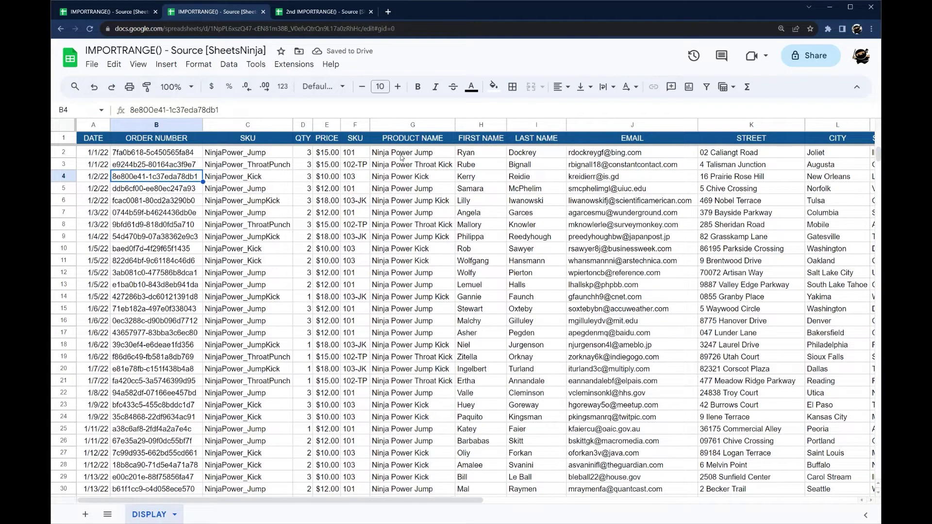
pyautogui.moveTo(400, 155); pyautogui.dragTo(402, 383)
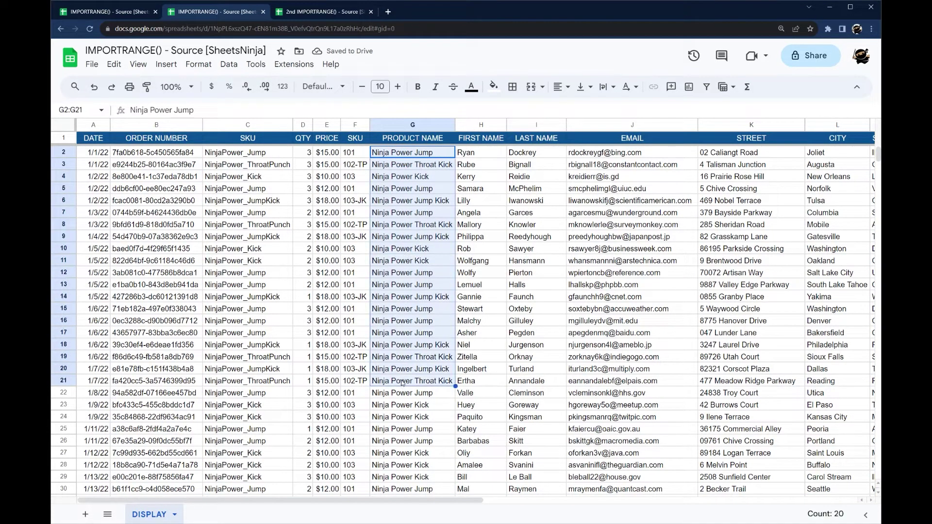
pyautogui.click(95, 138)
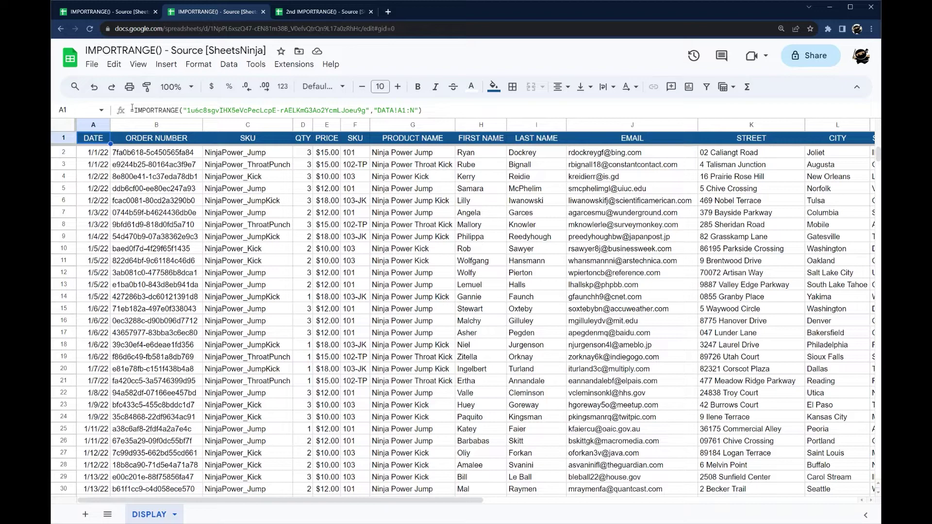
# - Wrap A1's IMPORTRANGE in QUERY and begin the "select * where" string
pyautogui.press('Right')
pyautogui.write('u')
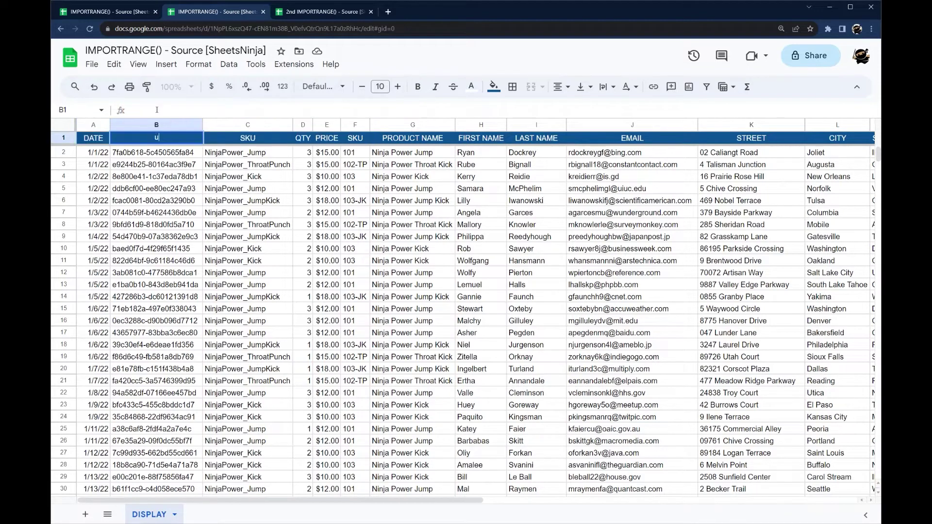
pyautogui.press('Escape')
pyautogui.press('Left')
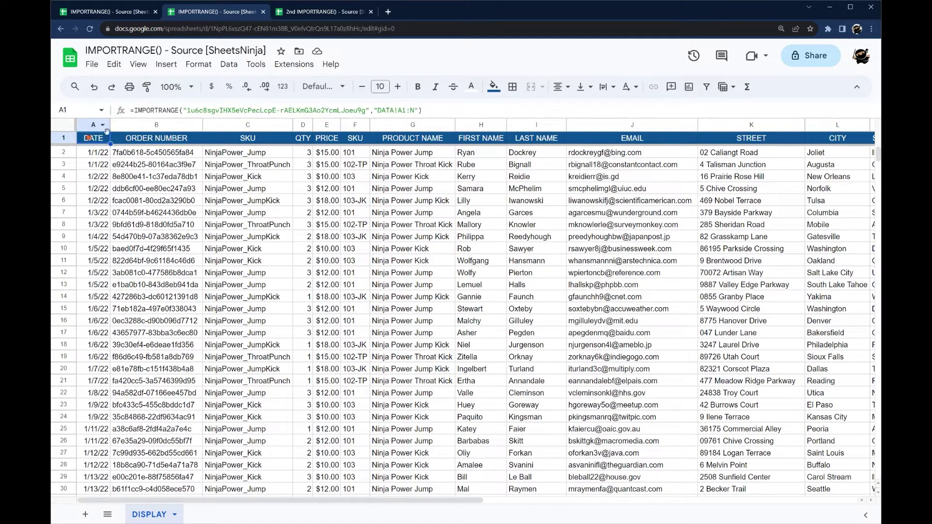
pyautogui.click(132, 109)
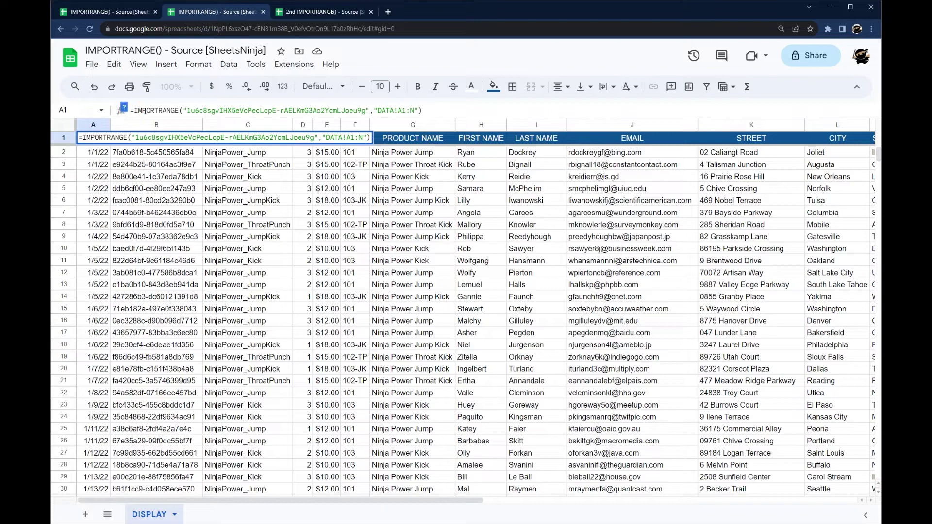
pyautogui.write('query9')
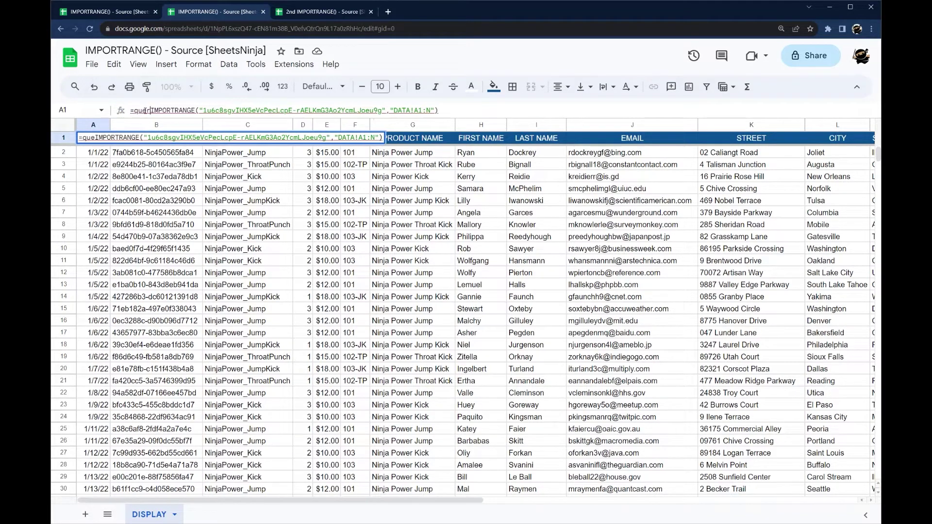
pyautogui.press('BackSpace')
pyautogui.write('(')
pyautogui.press('End')
pyautogui.write(',"')
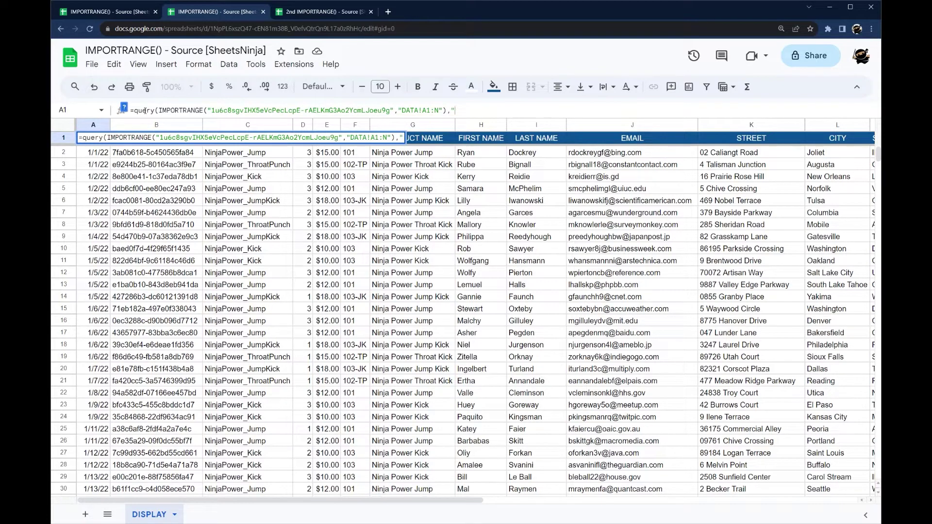
pyautogui.write('select * whw')
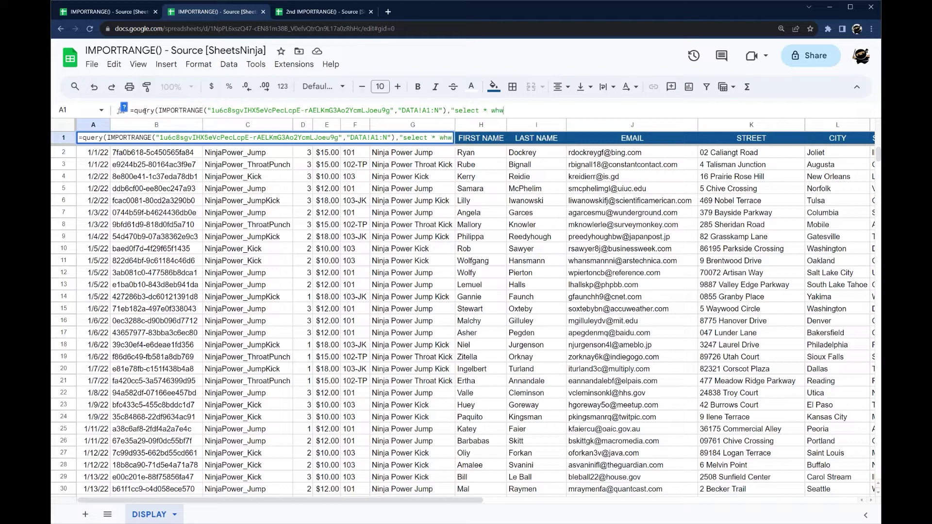
pyautogui.press('BackSpace')
pyautogui.write('ere')
# - Complete the condition Col7 = 'Ninja Power Jump' with header count 1 and confirm
pyautogui.moveTo(159, 110); pyautogui.dragTo(447, 111)
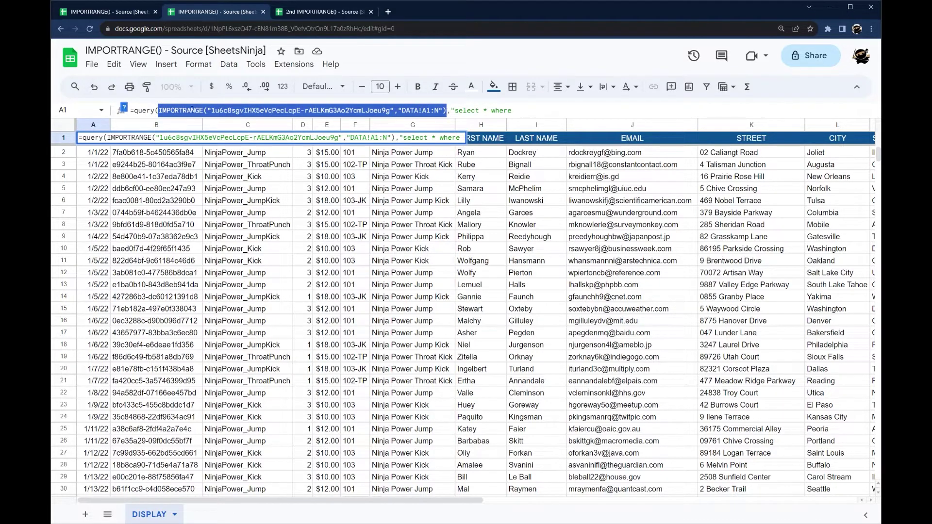
pyautogui.click(515, 110)
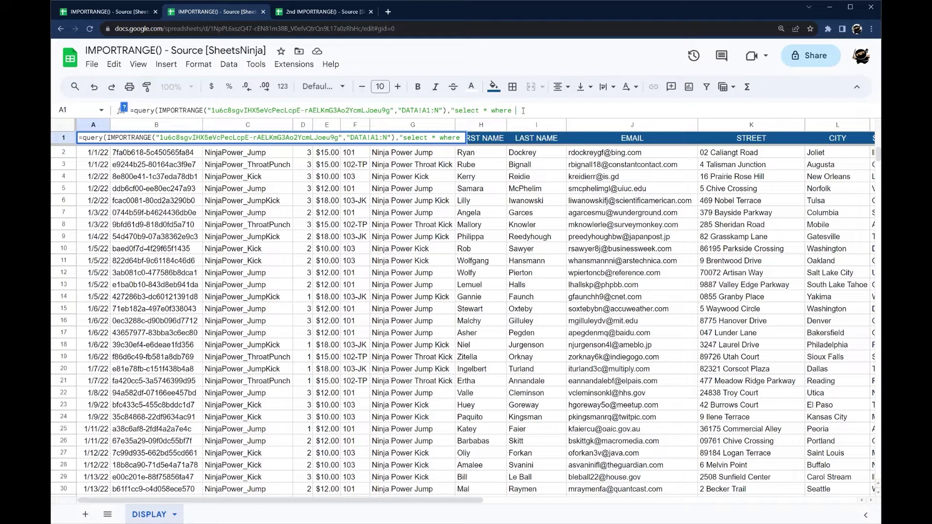
pyautogui.write("Col7 = 'Ninja")
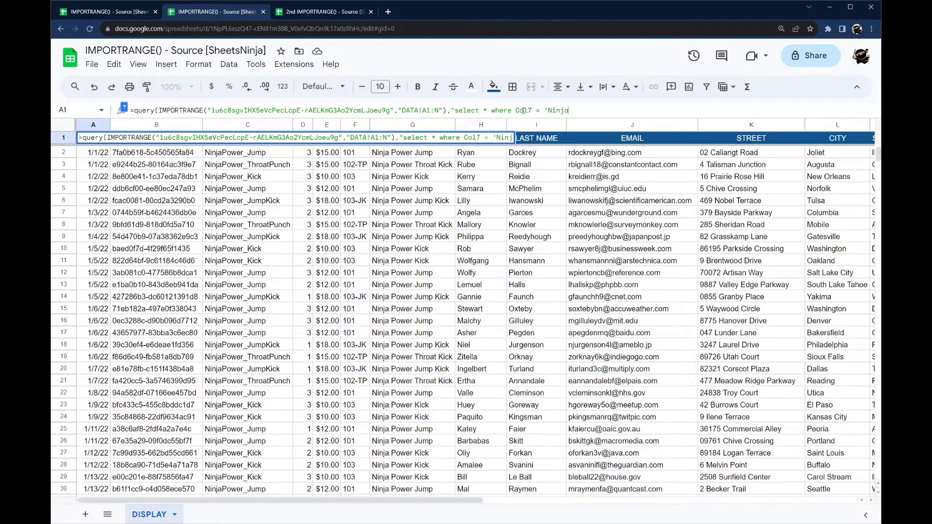
pyautogui.write(' Power Jump')
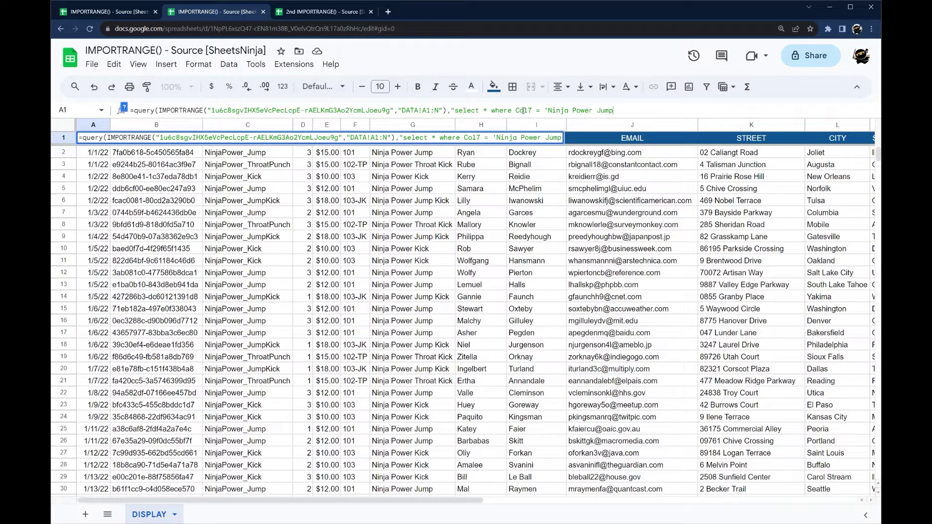
pyautogui.write('\'",0')
pyautogui.press('BackSpace')
pyautogui.write('1)')
pyautogui.press('Return')
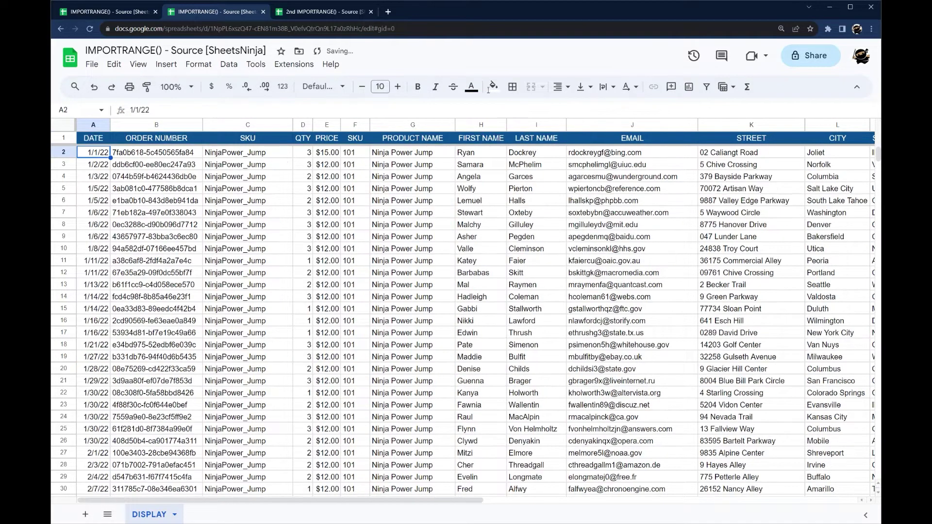
# - Scroll through the Ninja Power Jump results to review the imported columns
pyautogui.moveTo(393, 158); pyautogui.dragTo(391, 377)
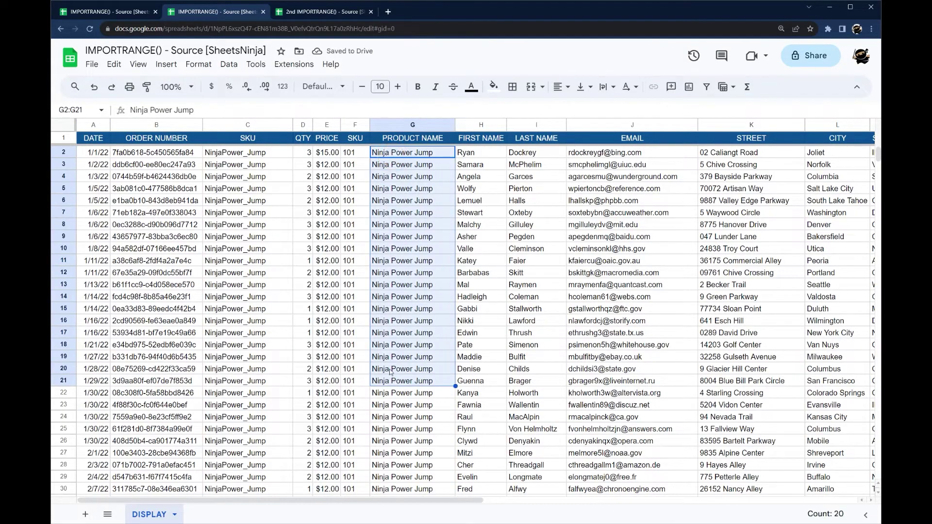
pyautogui.scroll(-8, 361, 288)
pyautogui.scroll(8, 362, 287)
pyautogui.scroll(-20, 363, 278)
pyautogui.scroll(18, 402, 291)
pyautogui.scroll(3, 403, 292)
pyautogui.hotkey('ctrl', 'Home')
pyautogui.moveTo(377, 500); pyautogui.dragTo(596, 502)
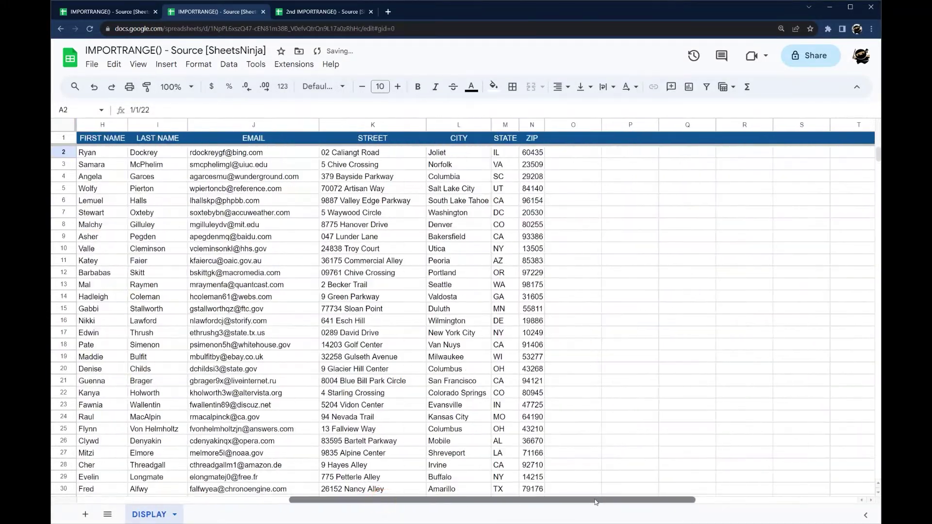
pyautogui.moveTo(502, 156); pyautogui.dragTo(505, 322)
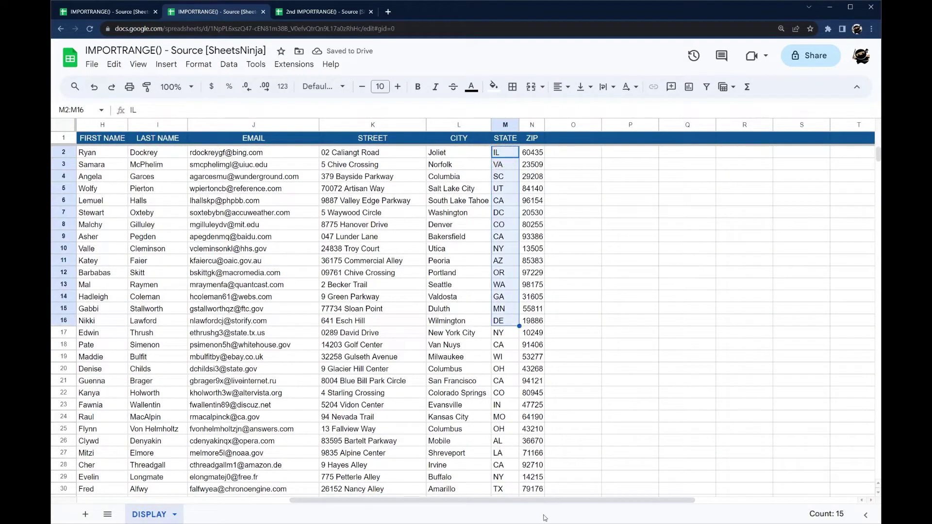
pyautogui.moveTo(552, 500); pyautogui.dragTo(421, 506)
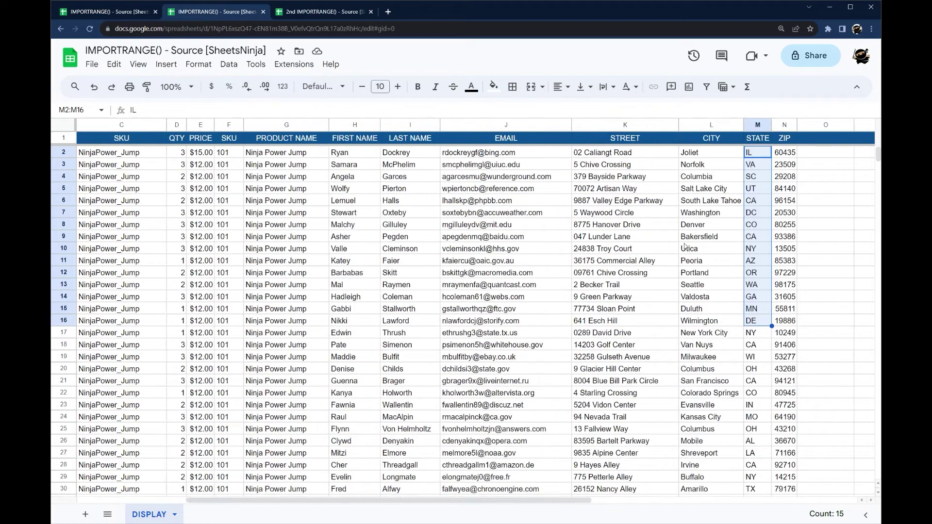
# - Check the STATE column's number with =COLUMN() in M4, then cancel it
pyautogui.click(755, 181)
pyautogui.write('=column(')
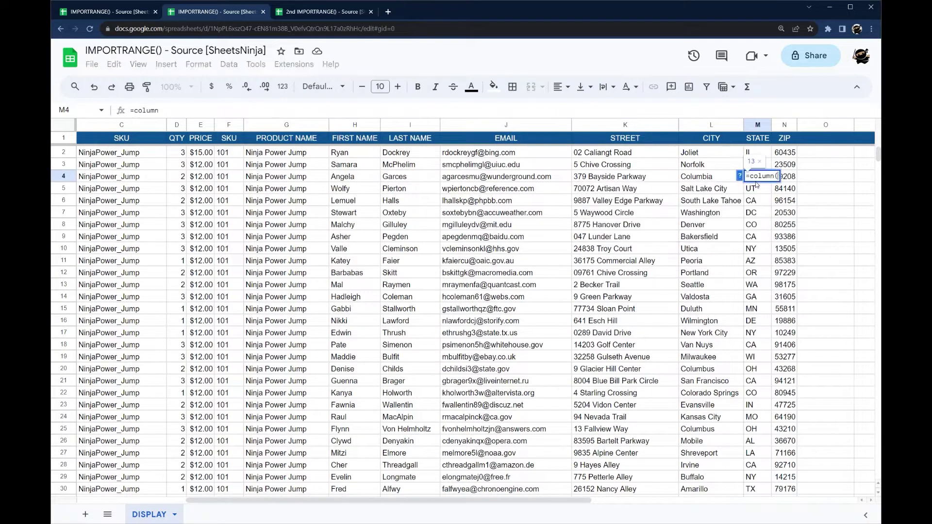
pyautogui.press('Escape')
pyautogui.hscroll(-3, 588, 498)
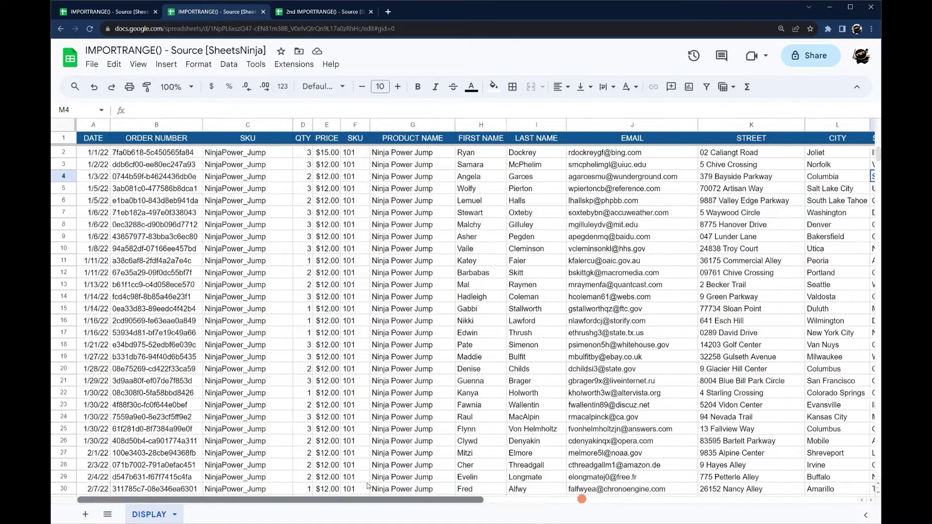
pyautogui.hotkey('ctrl', 'Home')
# - Append "and Col13 = 'IL'" to the QUERY where clause and confirm
pyautogui.click(602, 107)
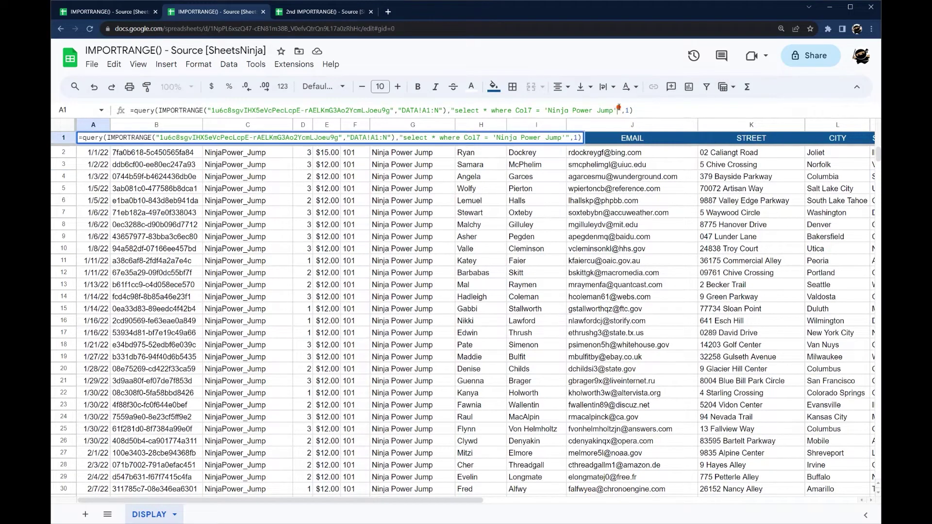
pyautogui.click(615, 110)
pyautogui.write('and Col')
pyautogui.write("13 = '")
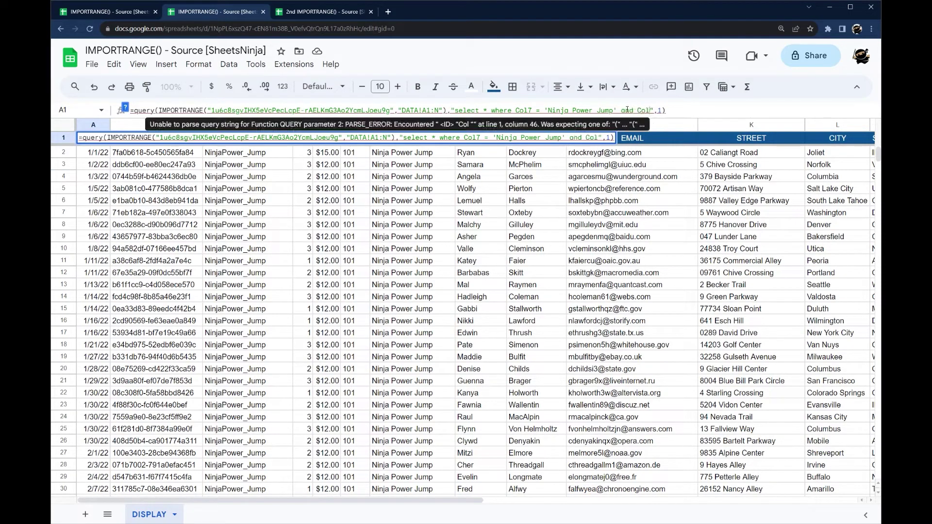
pyautogui.write("IL'")
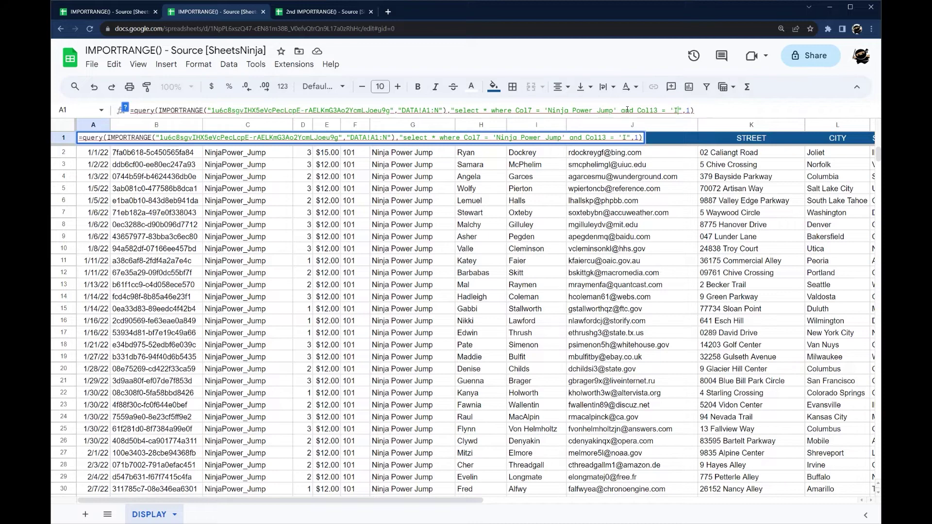
pyautogui.press('Return')
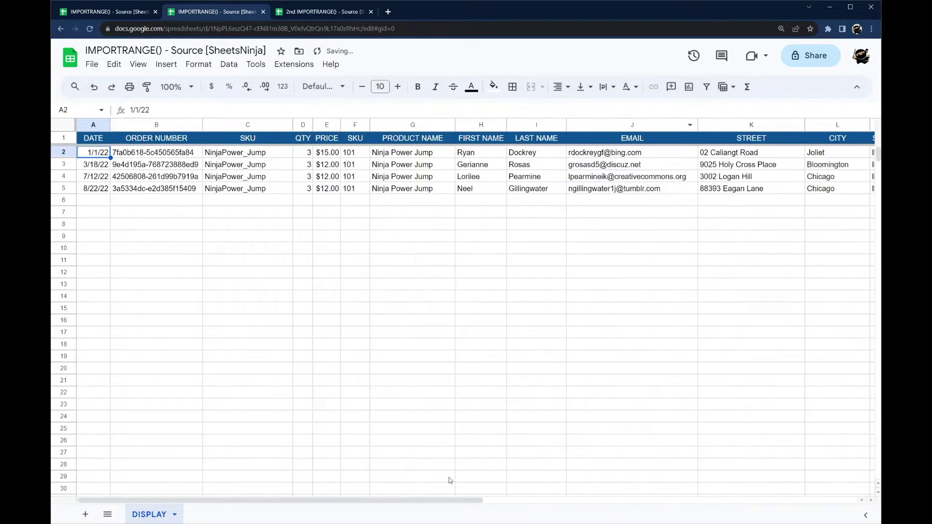
pyautogui.moveTo(443, 500); pyautogui.dragTo(320, 496)
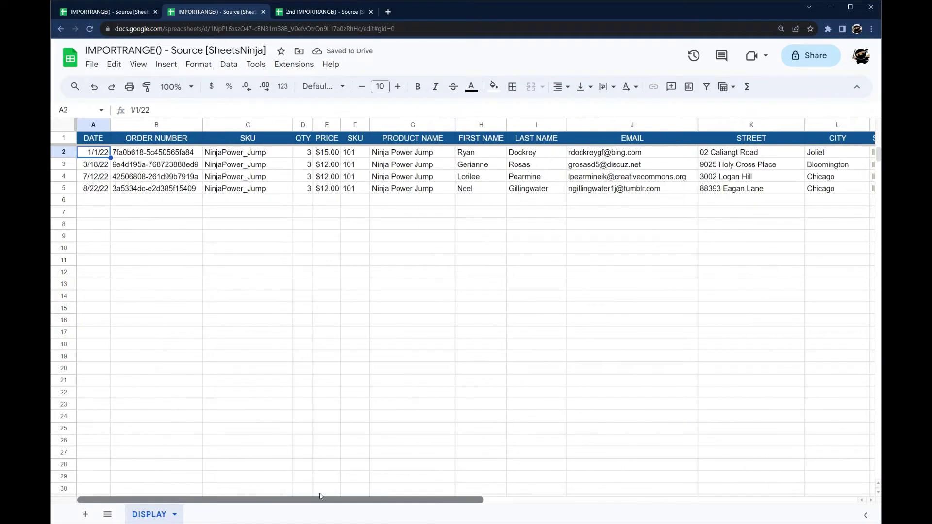
pyautogui.click(95, 141)
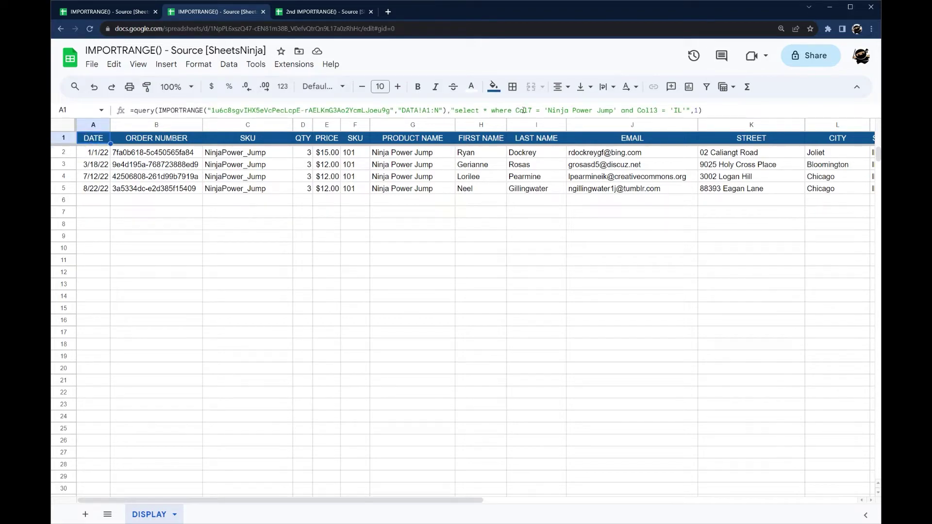
# - Remove the QUERY wrapper and string, wrapping the IMPORTRANGE in FILTER instead
pyautogui.moveTo(158, 110); pyautogui.dragTo(444, 114)
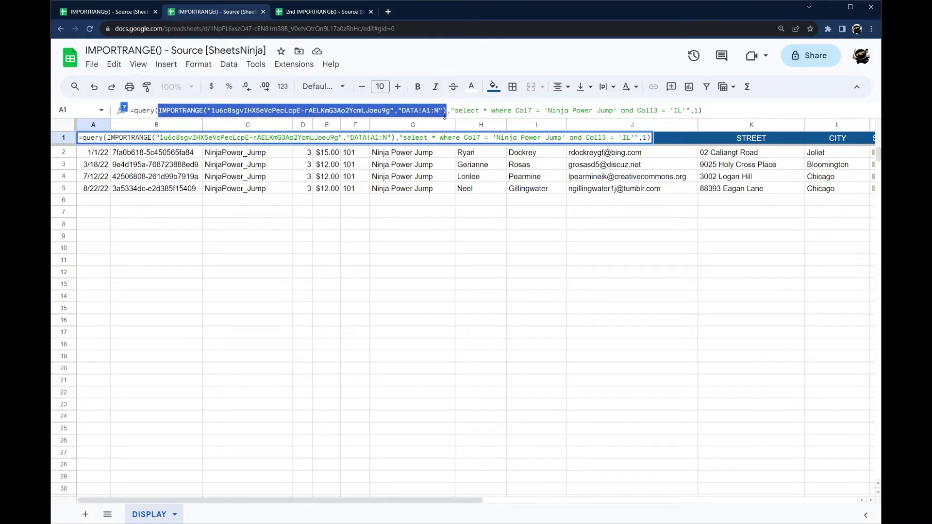
pyautogui.press('Left')
pyautogui.press('BackSpace')
pyautogui.press('BackSpace')
pyautogui.press('BackSpace')
pyautogui.press('BackSpace')
pyautogui.press('BackSpace')
pyautogui.press('BackSpace')
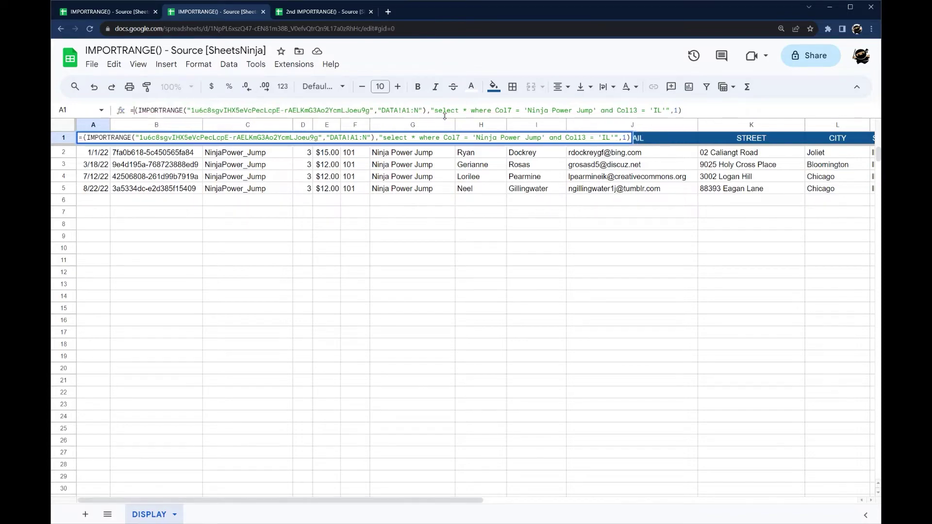
pyautogui.press('BackSpace')
pyautogui.press('BackSpace')
pyautogui.press('BackSpace')
pyautogui.press('BackSpace')
pyautogui.press('BackSpace')
pyautogui.press('BackSpace')
pyautogui.press('BackSpace')
pyautogui.press('BackSpace')
pyautogui.press('BackSpace')
pyautogui.press('BackSpace')
pyautogui.press('BackSpace')
pyautogui.press('BackSpace')
pyautogui.press('BackSpace')
pyautogui.press('BackSpace')
pyautogui.press('BackSpace')
pyautogui.press('BackSpace')
pyautogui.press('BackSpace')
pyautogui.press('BackSpace')
pyautogui.press('BackSpace')
pyautogui.press('BackSpace')
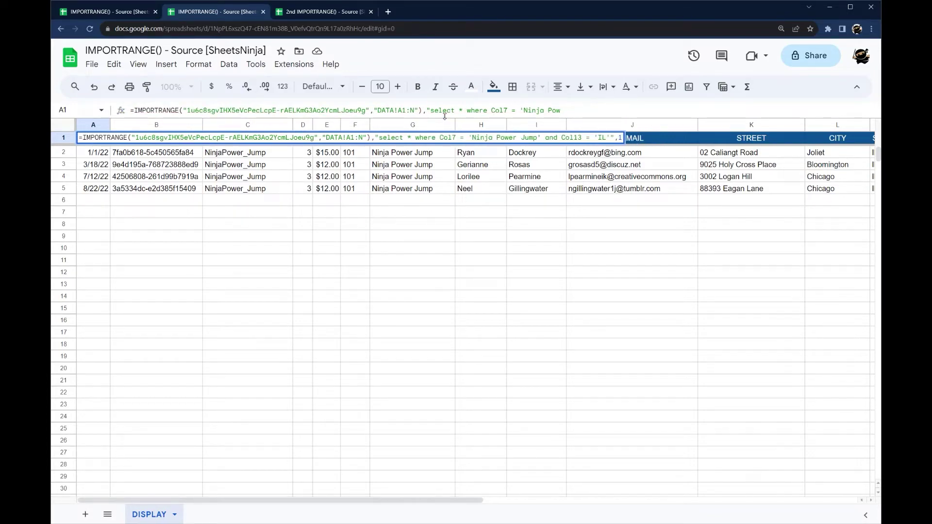
pyautogui.press('BackSpace')
pyautogui.press('BackSpace')
pyautogui.press('BackSpace')
pyautogui.press('BackSpace')
pyautogui.press('BackSpace')
pyautogui.press('BackSpace')
pyautogui.press('BackSpace')
pyautogui.press('BackSpace')
pyautogui.press('BackSpace')
pyautogui.press('BackSpace')
pyautogui.press('BackSpace')
pyautogui.press('BackSpace')
pyautogui.press('BackSpace')
pyautogui.press('BackSpace')
pyautogui.press('BackSpace')
pyautogui.press('BackSpace')
pyautogui.press('BackSpace')
pyautogui.press('BackSpace')
pyautogui.press('Home')
pyautogui.press('Right')
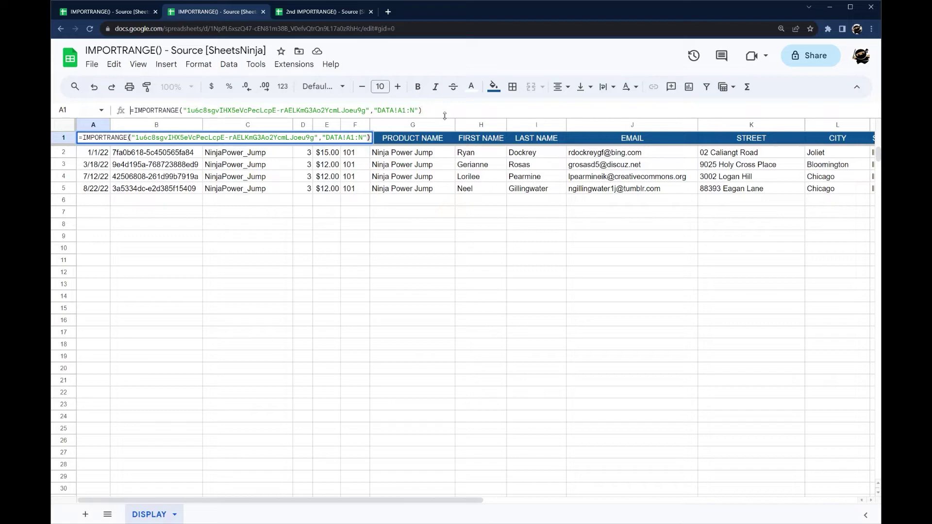
pyautogui.write('filter(')
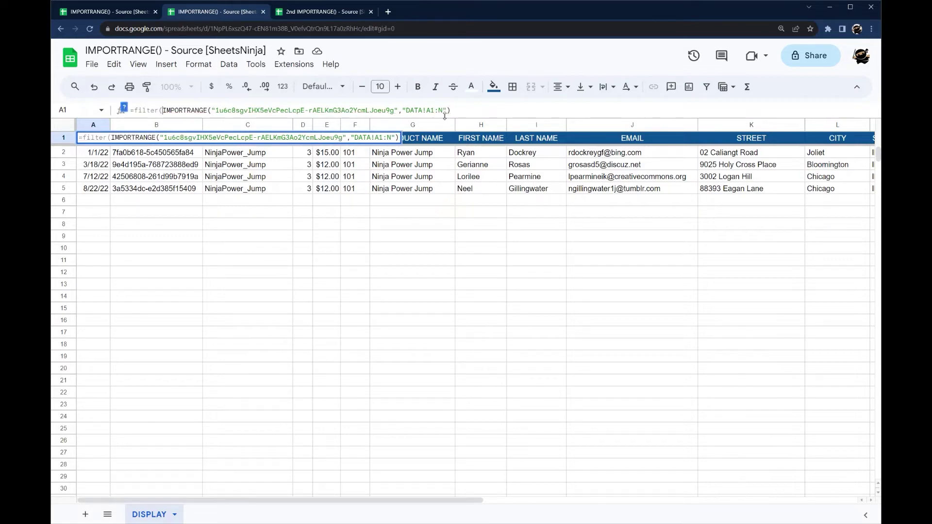
# - Add a second copy of the IMPORTRANGE as FILTER's condition argument
pyautogui.press('End')
pyautogui.write(',')
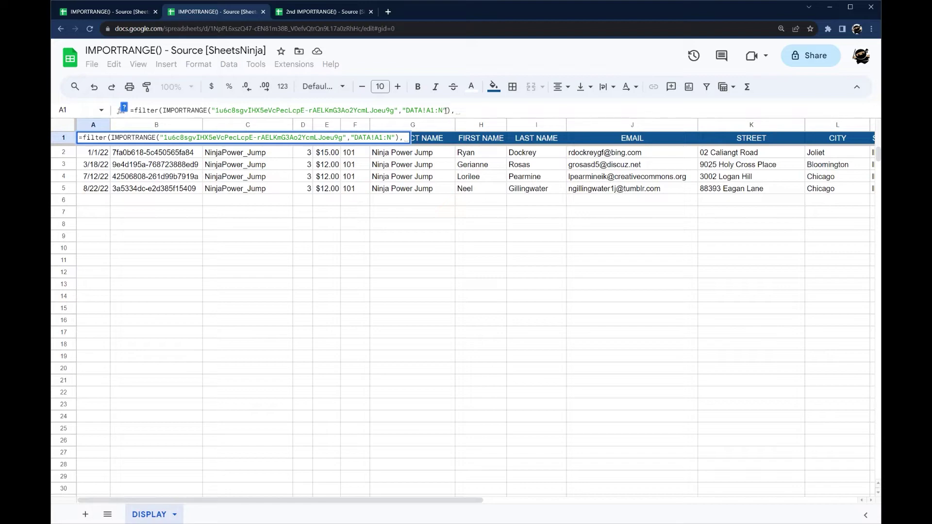
pyautogui.moveTo(450, 111); pyautogui.dragTo(164, 110)
pyautogui.hotkey('ctrl', 'c')
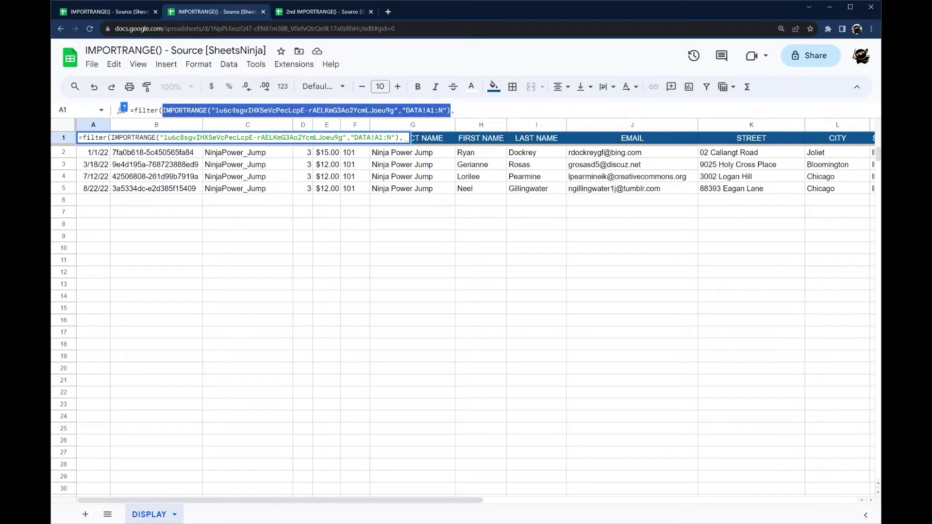
pyautogui.click(124, 109)
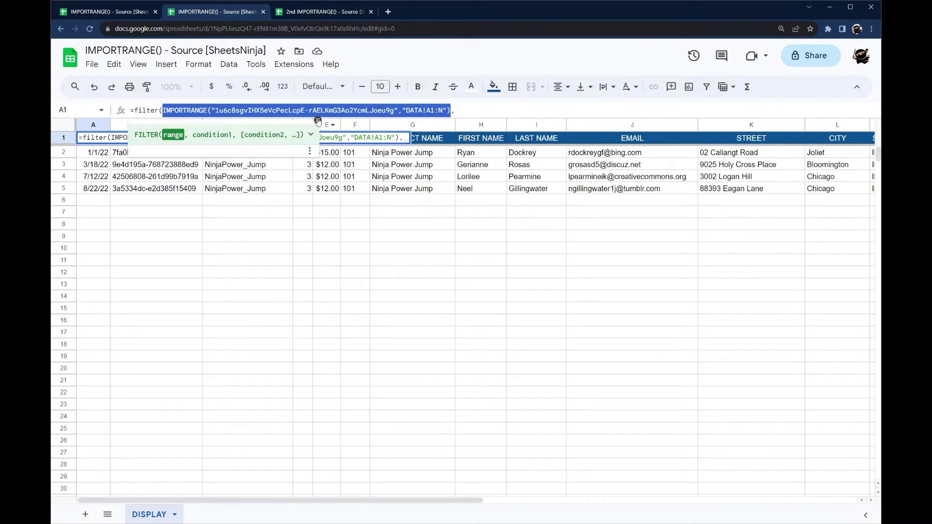
pyautogui.click(318, 120)
pyautogui.click(464, 109)
pyautogui.hotkey('ctrl', 'v')
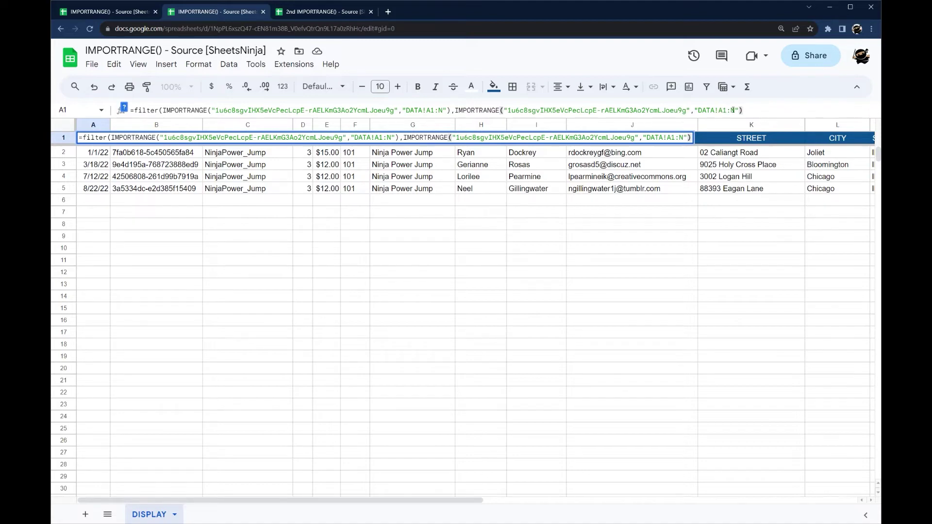
# - Change the condition range to DATA!G1:G, match it to "Ninja Power Jump", and commit
pyautogui.moveTo(726, 111); pyautogui.dragTo(721, 111)
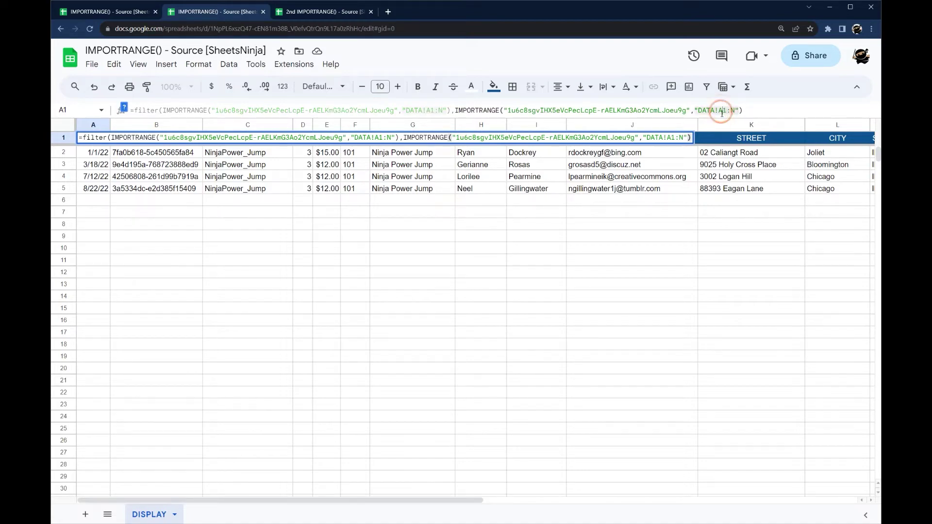
pyautogui.write('G')
pyautogui.press('Right')
pyautogui.press('Right')
pyautogui.press('Delete')
pyautogui.write('G')
pyautogui.press('End')
pyautogui.write('="')
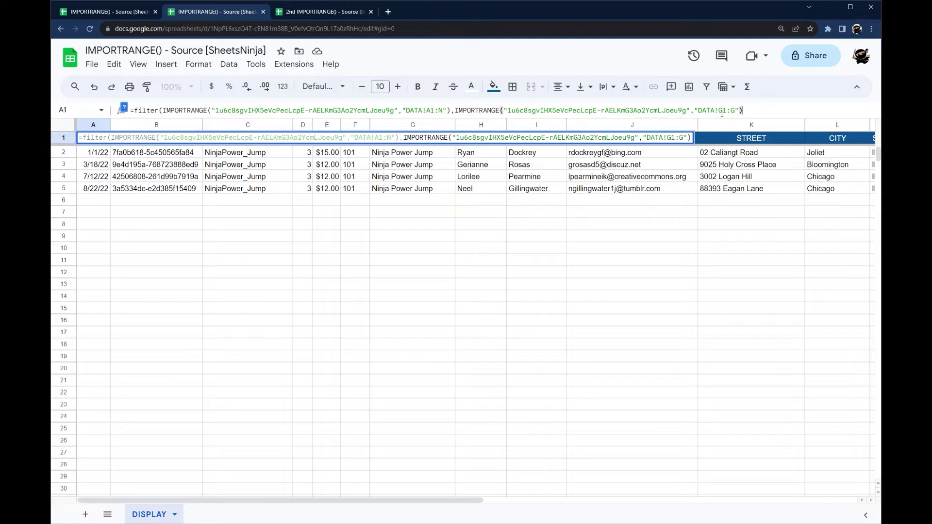
pyautogui.write('Ninja ')
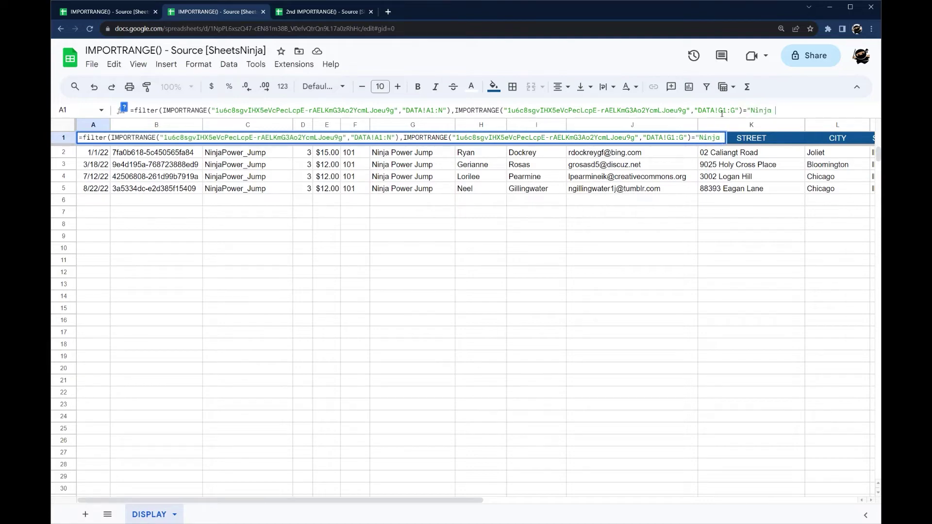
pyautogui.write('Power Jum')
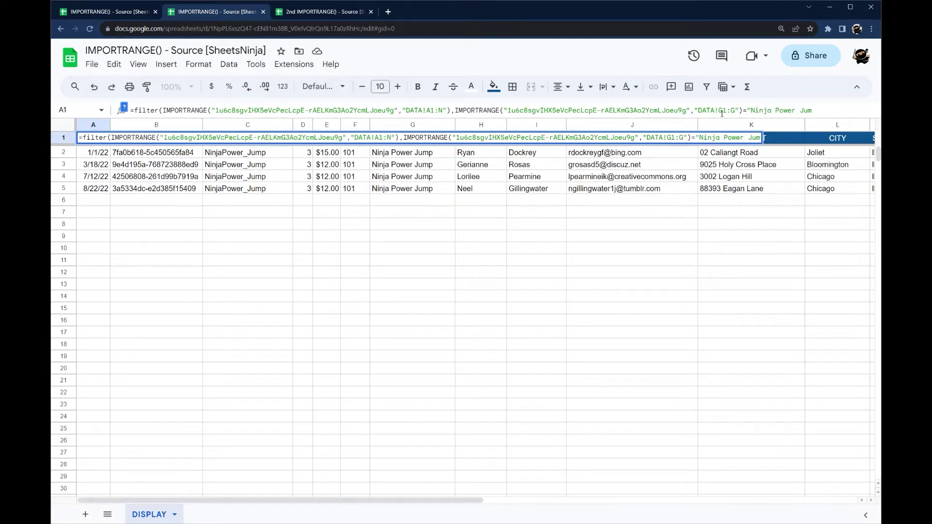
pyautogui.write('p")')
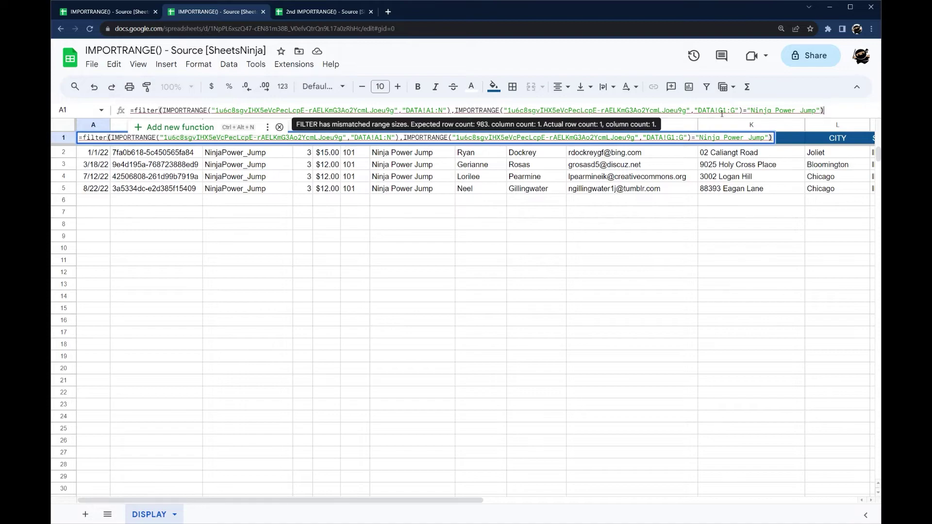
pyautogui.press('Return')
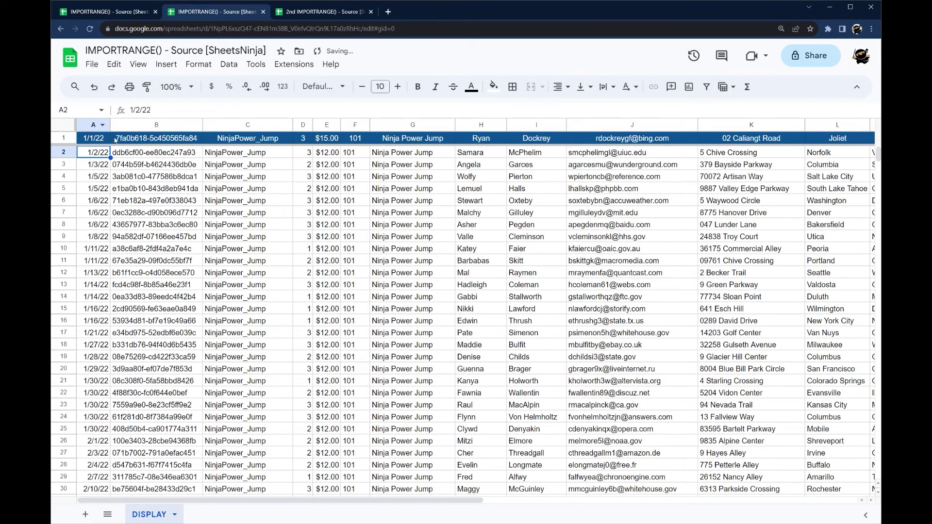
# - Cut the whole FILTER formula out of A1 and paste it into A2
pyautogui.press('Up')
pyautogui.click(432, 110)
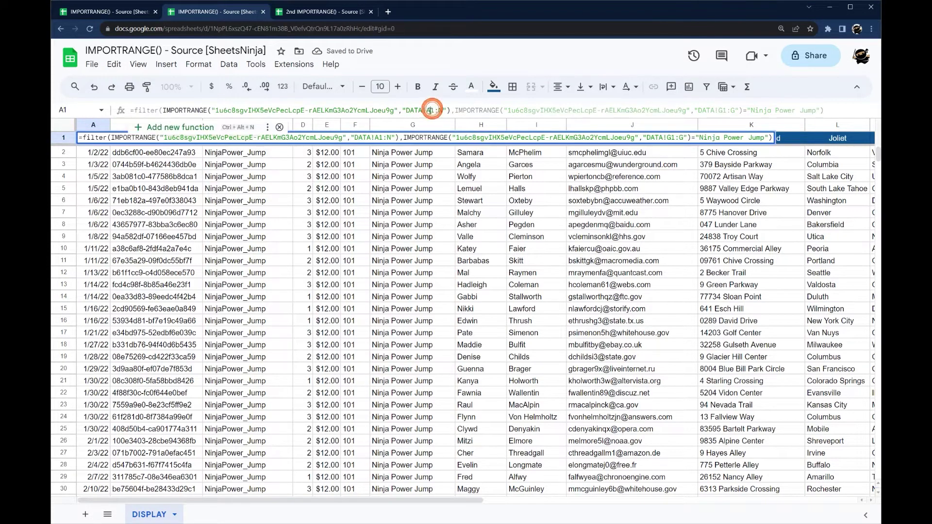
pyautogui.moveTo(455, 110); pyautogui.dragTo(477, 157)
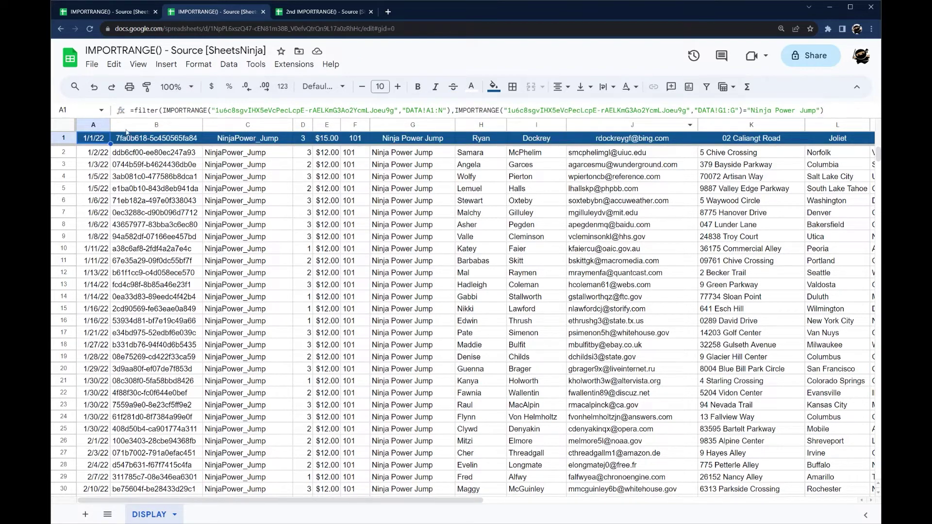
pyautogui.tripleClick(164, 112)
pyautogui.hotkey('ctrl', 'x')
pyautogui.click(103, 154)
pyautogui.hotkey('ctrl', 'v')
pyautogui.press('Return')
# - Review the A2 formula's two IMPORTRANGE parts without changing anything
pyautogui.click(104, 154)
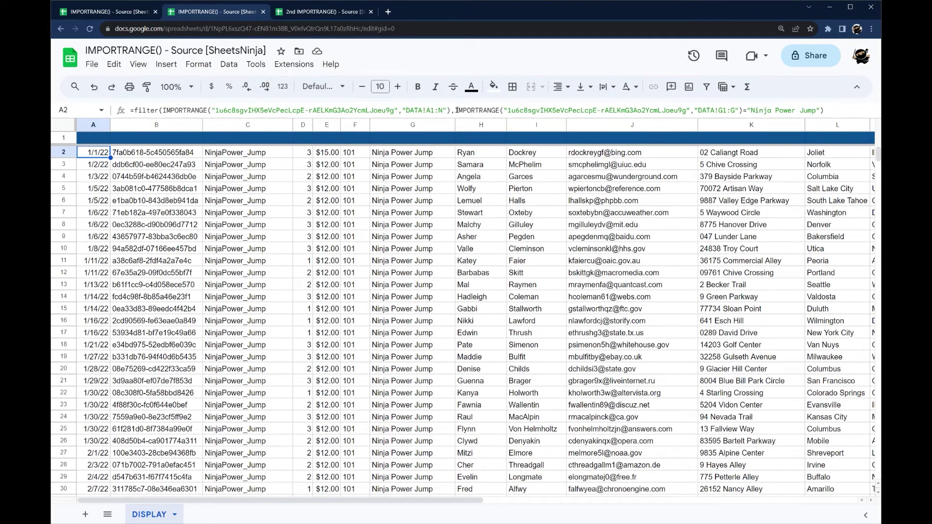
pyautogui.moveTo(456, 110); pyautogui.dragTo(747, 111)
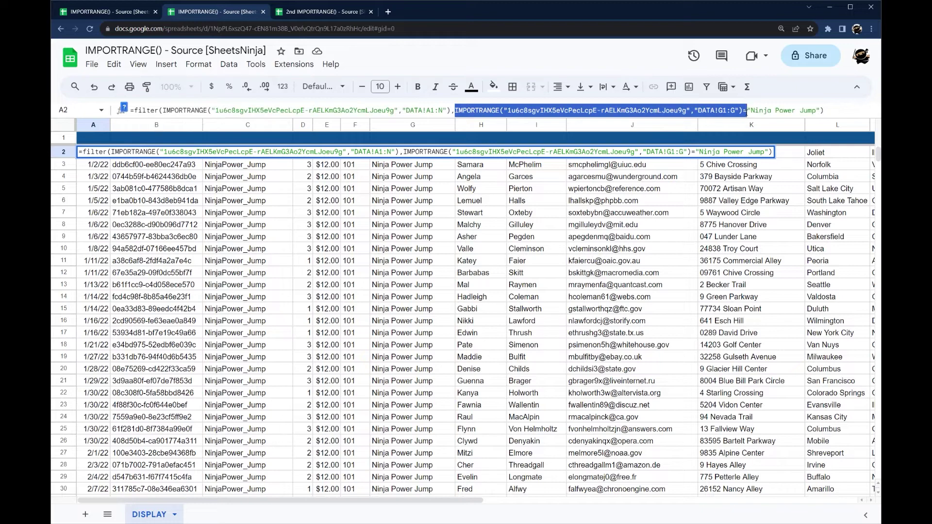
pyautogui.moveTo(820, 111); pyautogui.dragTo(449, 110)
pyautogui.press('Escape')
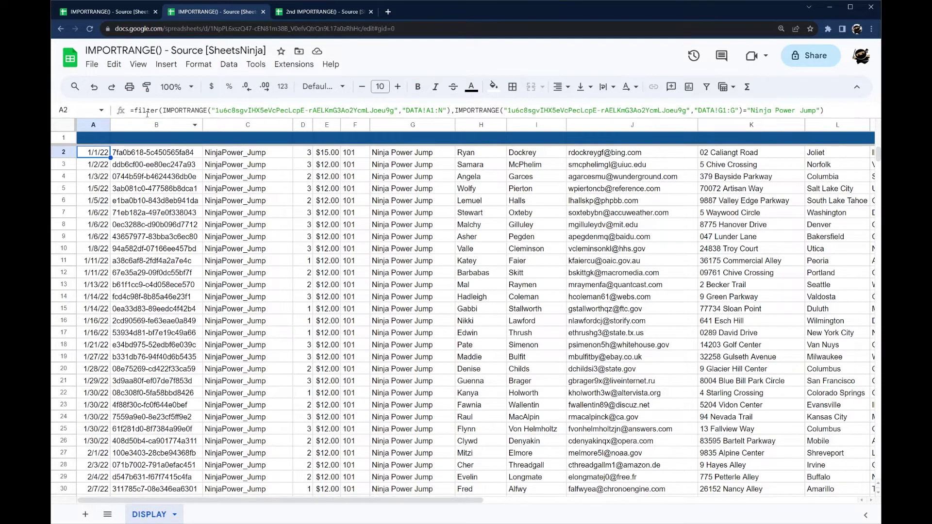
pyautogui.rightClick(149, 514)
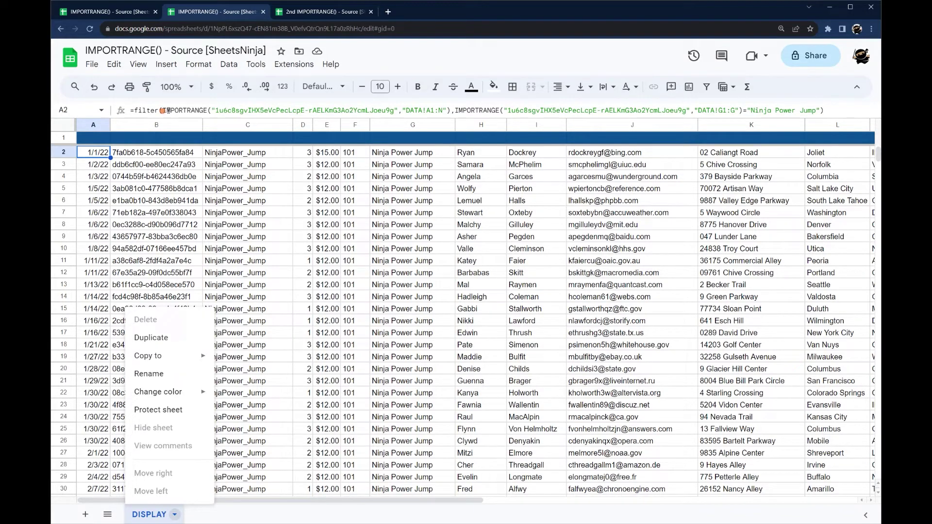
pyautogui.moveTo(165, 110); pyautogui.dragTo(450, 111)
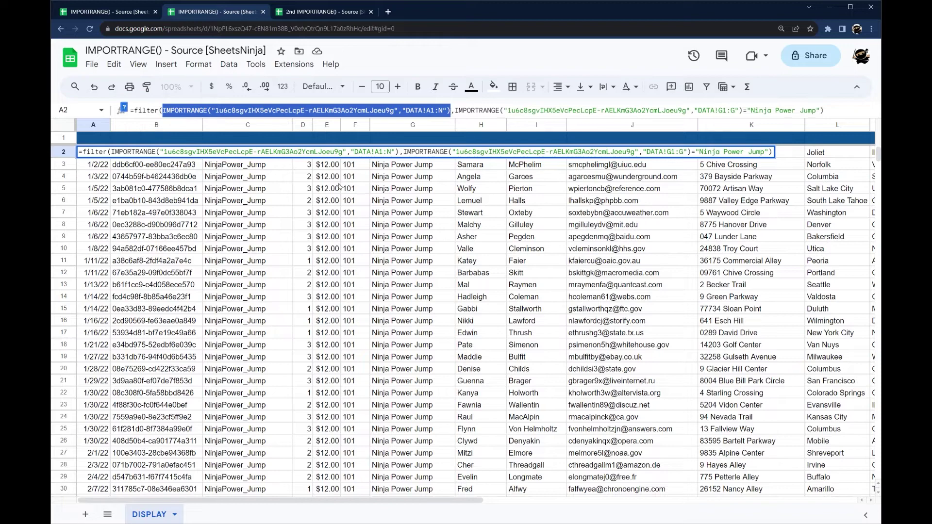
pyautogui.press('Escape')
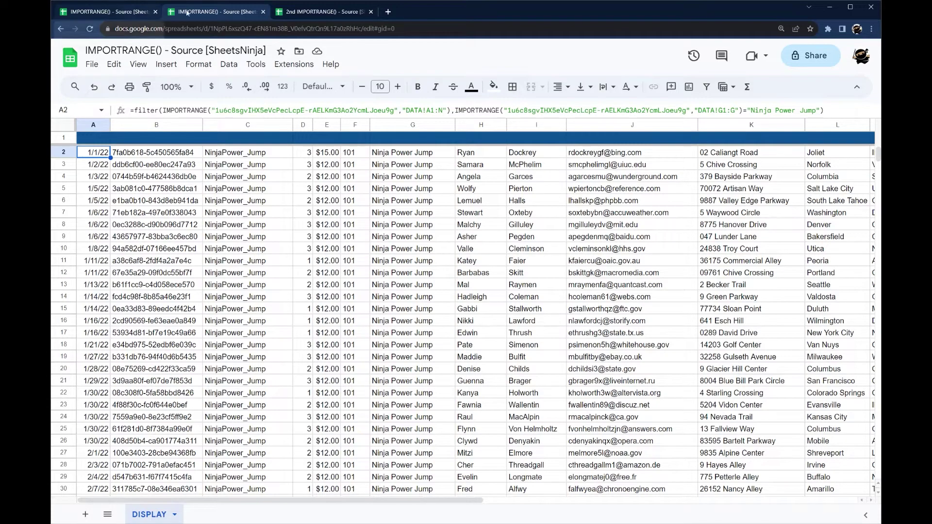
# - Share the source spreadsheet as viewable by anyone with the link, then select its ID
pyautogui.click(138, 12)
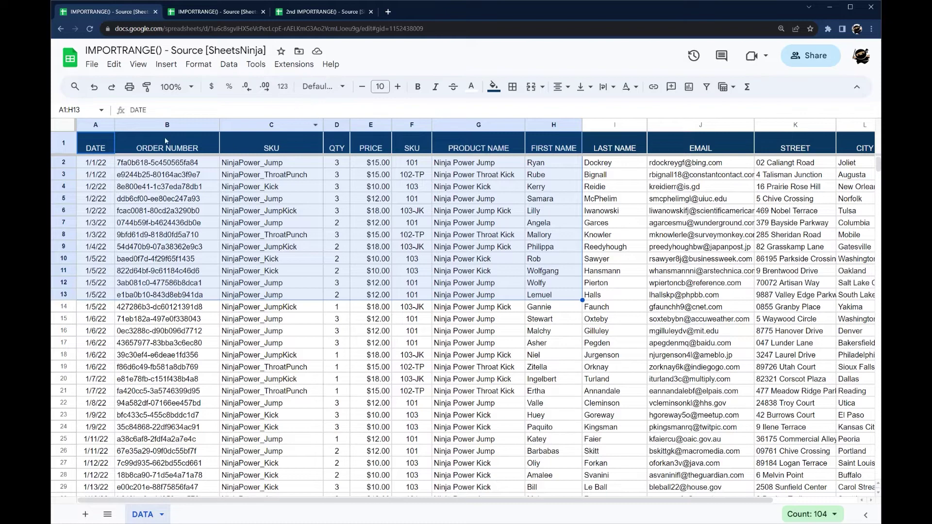
pyautogui.click(95, 143)
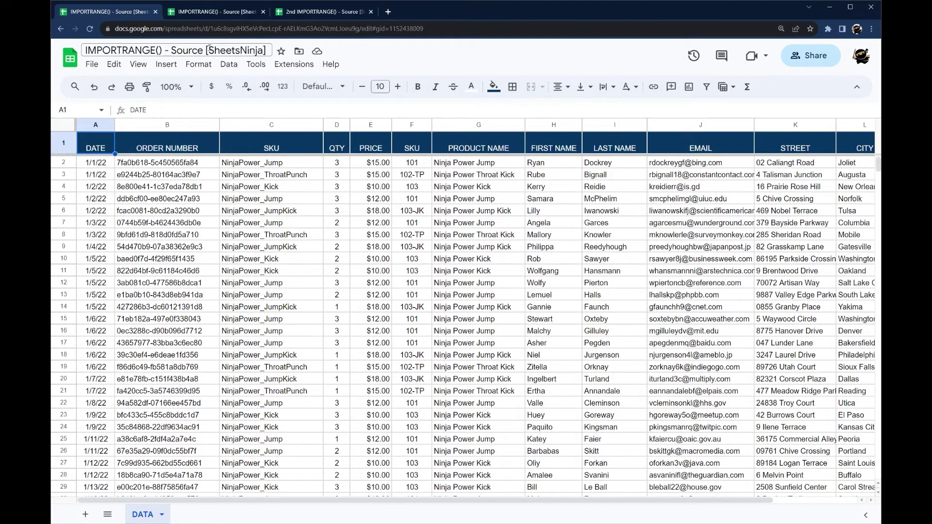
pyautogui.click(812, 62)
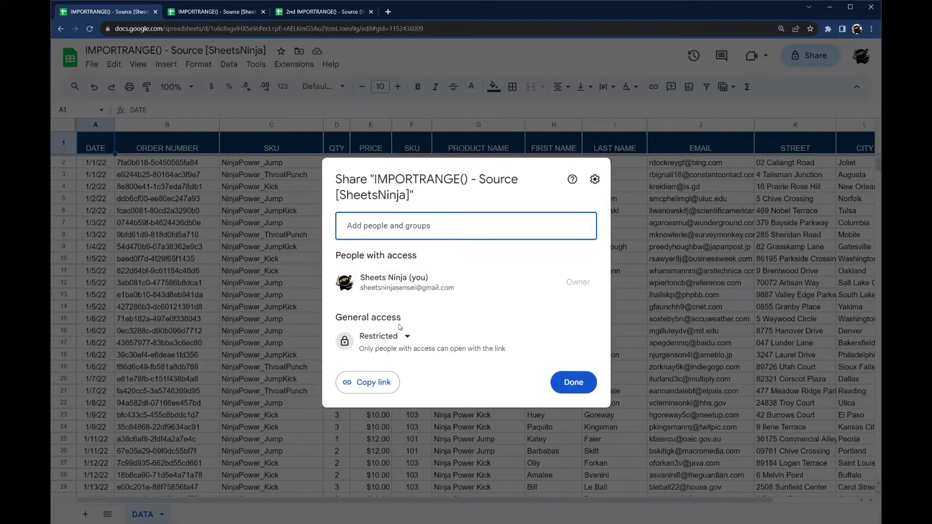
pyautogui.click(378, 337)
pyautogui.click(402, 382)
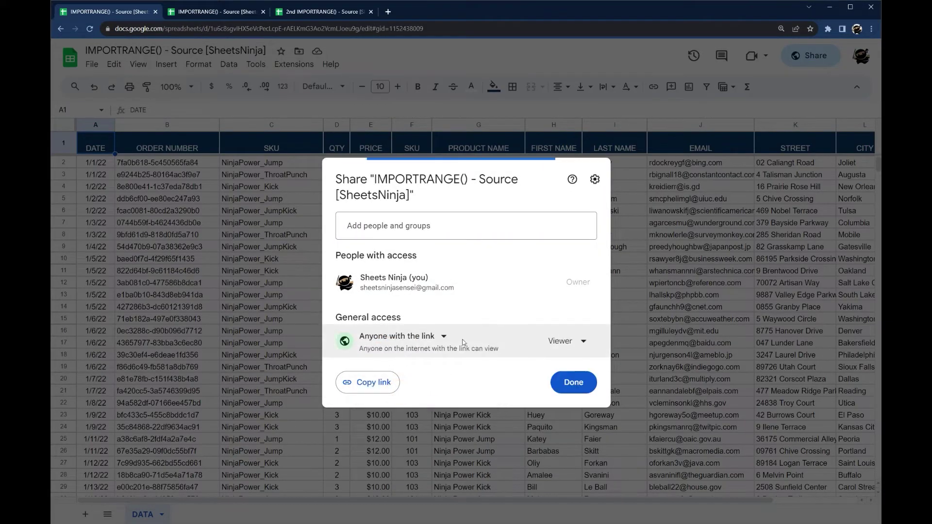
pyautogui.click(569, 381)
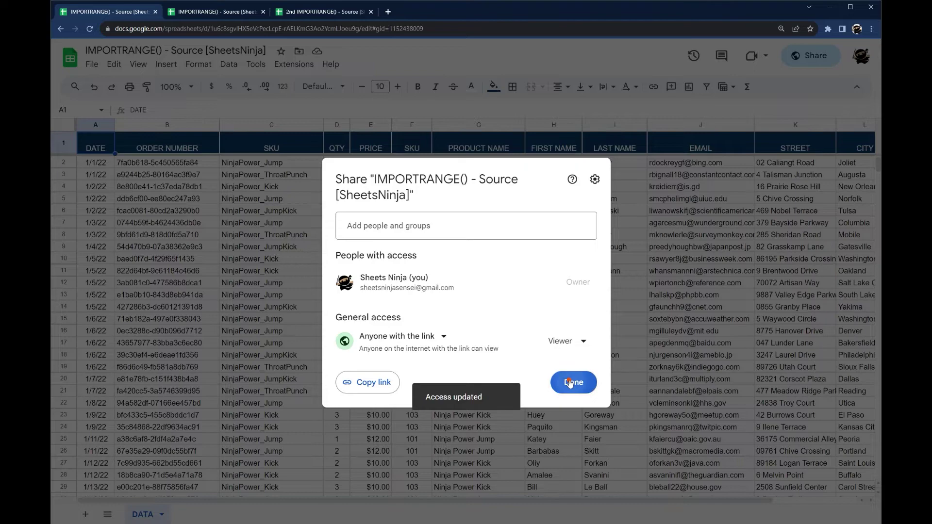
pyautogui.moveTo(210, 28); pyautogui.dragTo(362, 28)
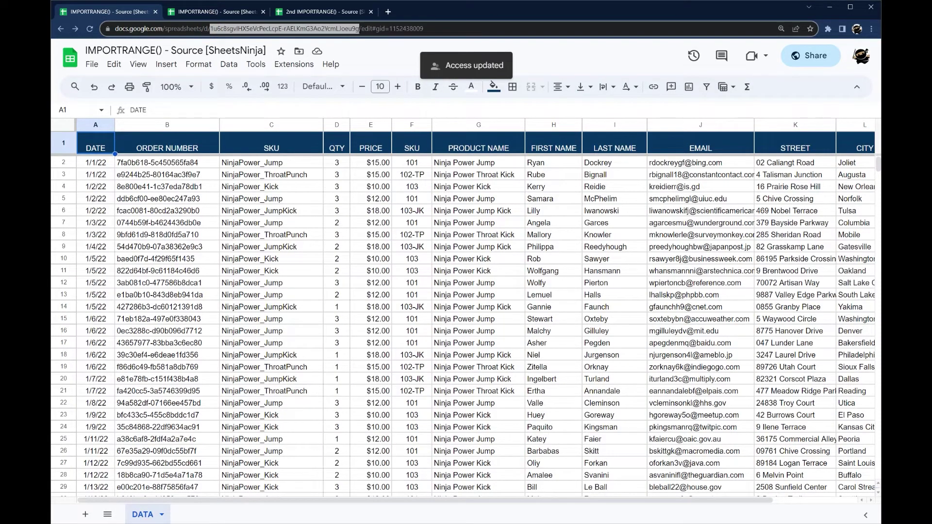
pyautogui.click(319, 11)
# - In the second DISPLAY sheet's A1, enter =IMPORTRANGE with the pasted source ID and DATA range
pyautogui.write('=imr')
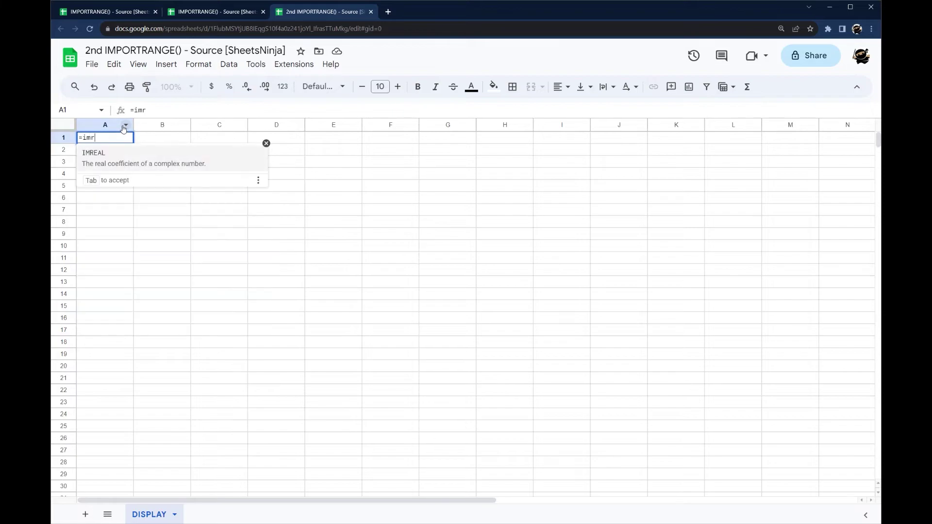
pyautogui.press('BackSpace')
pyautogui.write('port')
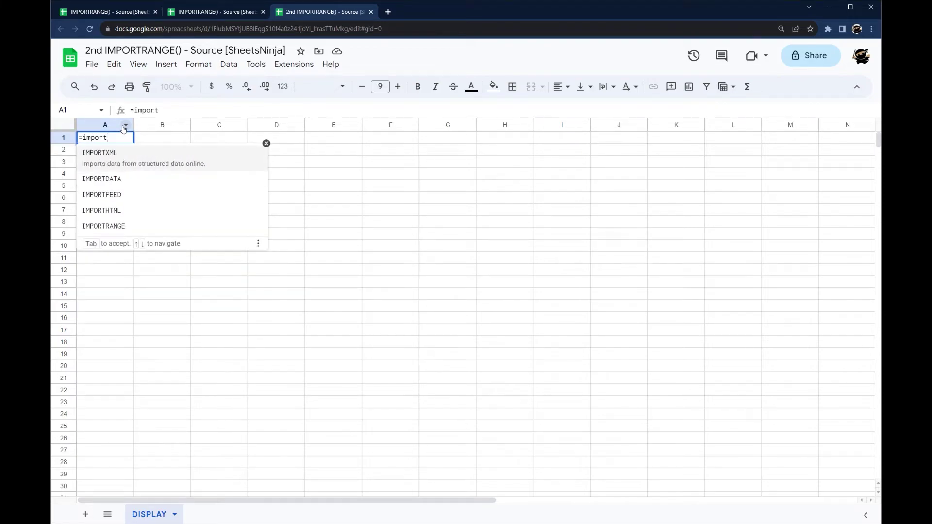
pyautogui.write('range("')
pyautogui.hotkey('ctrl', 'v')
pyautogui.write('","')
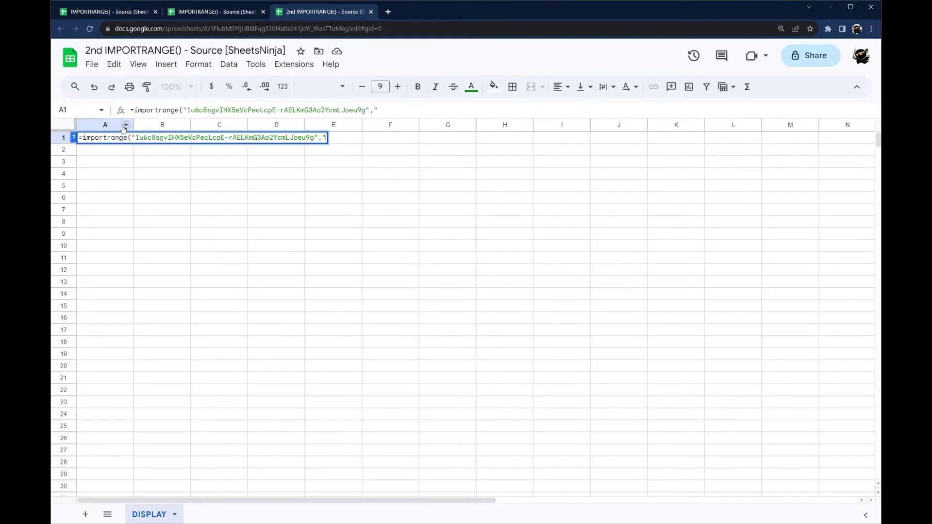
pyautogui.write('DATAA!')
pyautogui.press('BackSpace')
pyautogui.press('BackSpace')
pyautogui.write('!A1:E")')
pyautogui.press('Return')
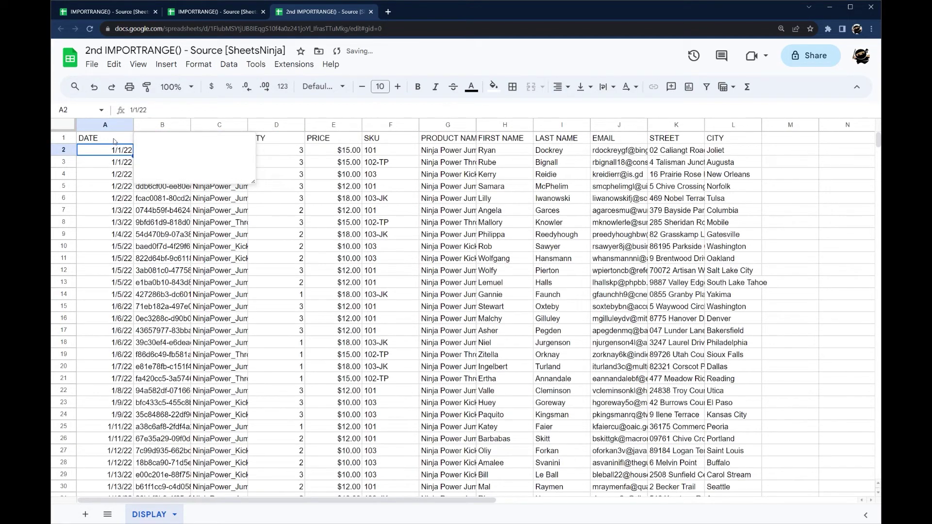
pyautogui.click(114, 141)
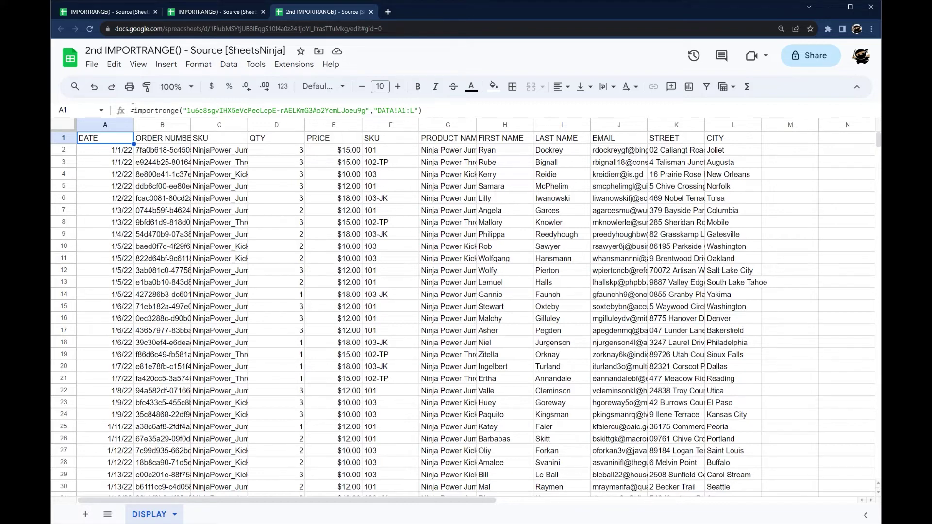
pyautogui.moveTo(134, 111); pyautogui.dragTo(458, 111)
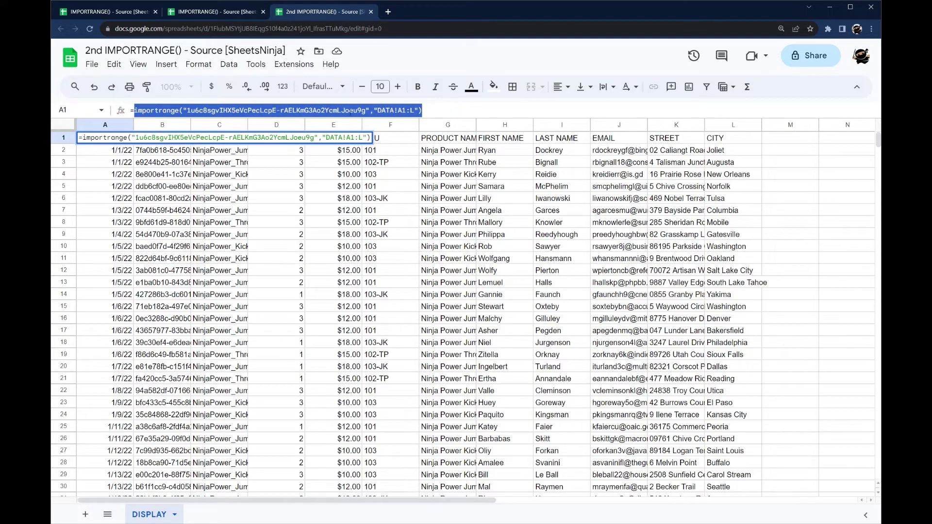
pyautogui.click(221, 109)
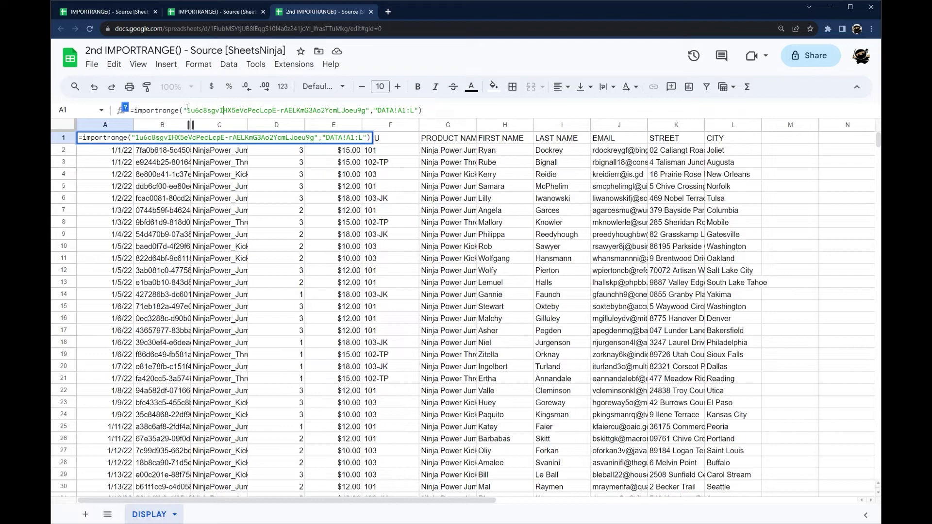
pyautogui.moveTo(187, 110); pyautogui.dragTo(347, 105)
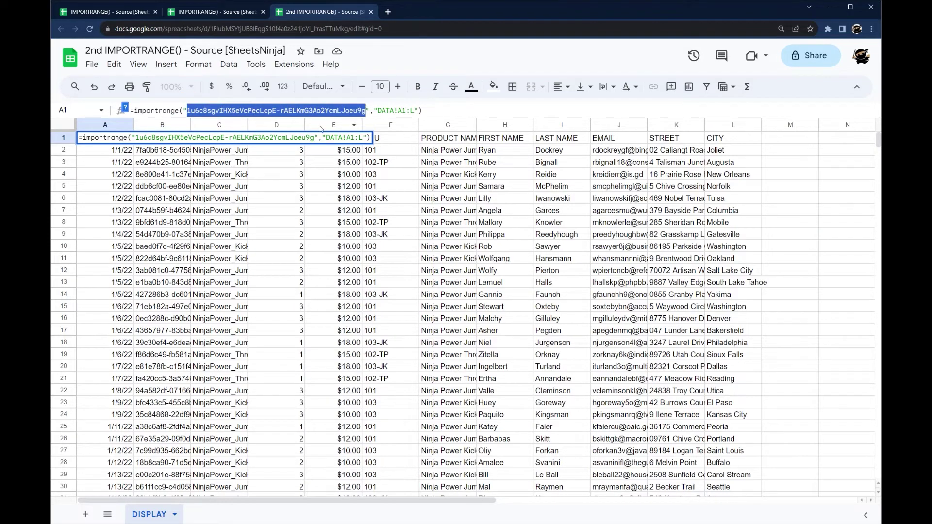
pyautogui.press('Escape')
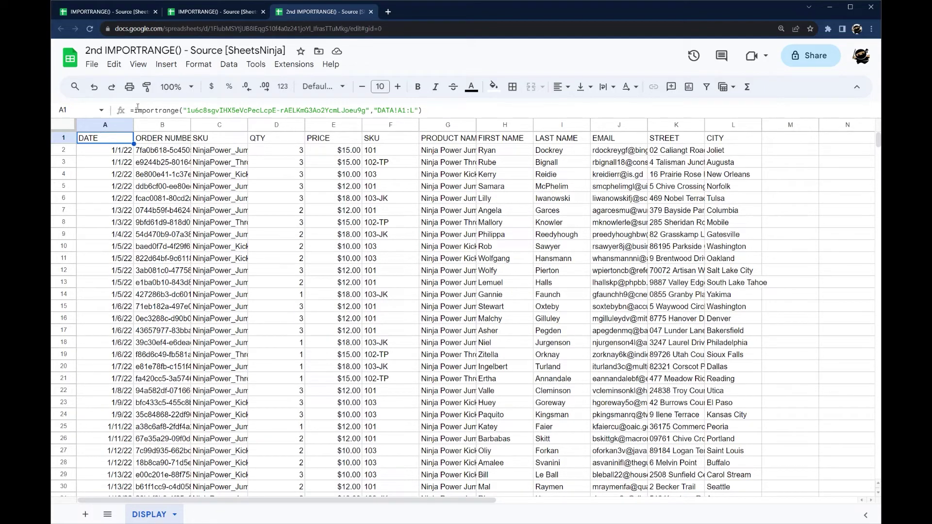
pyautogui.moveTo(453, 111); pyautogui.dragTo(137, 107)
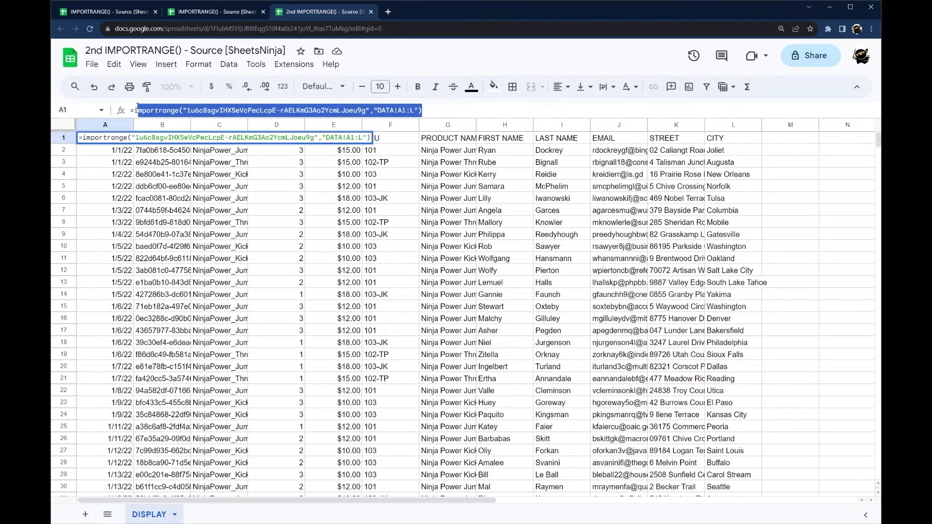
pyautogui.press('Escape')
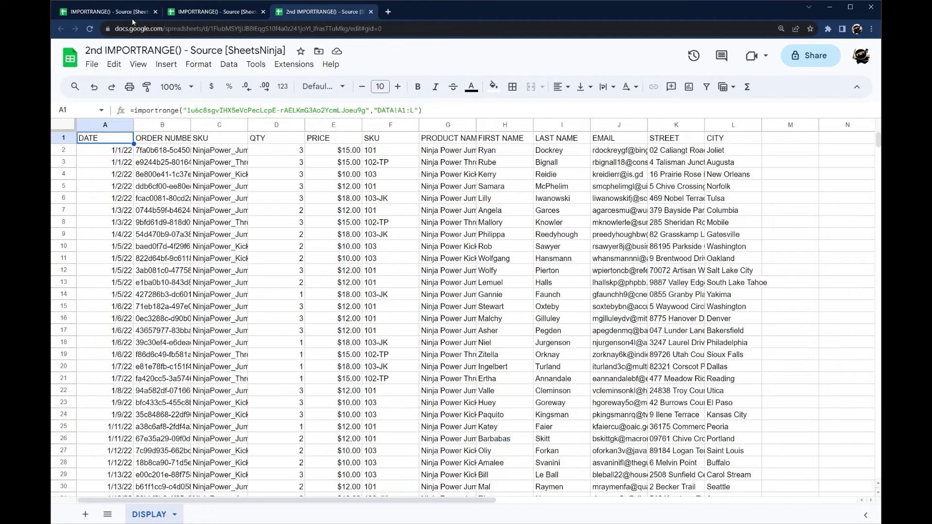
pyautogui.moveTo(188, 111); pyautogui.dragTo(366, 110)
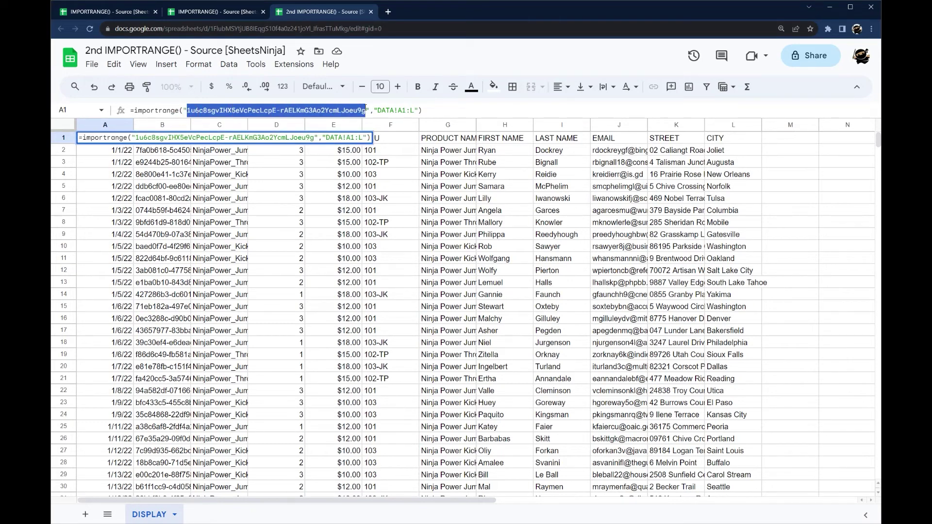
pyautogui.hotkey('ctrl', 'c')
pyautogui.press('Escape')
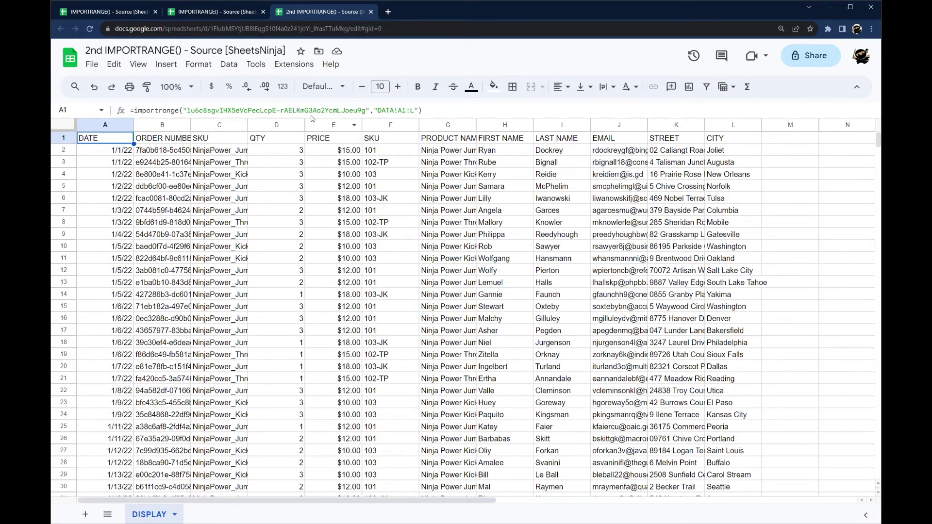
# - Go back to the source spreadsheet and select the DATE header in A1
pyautogui.click(127, 11)
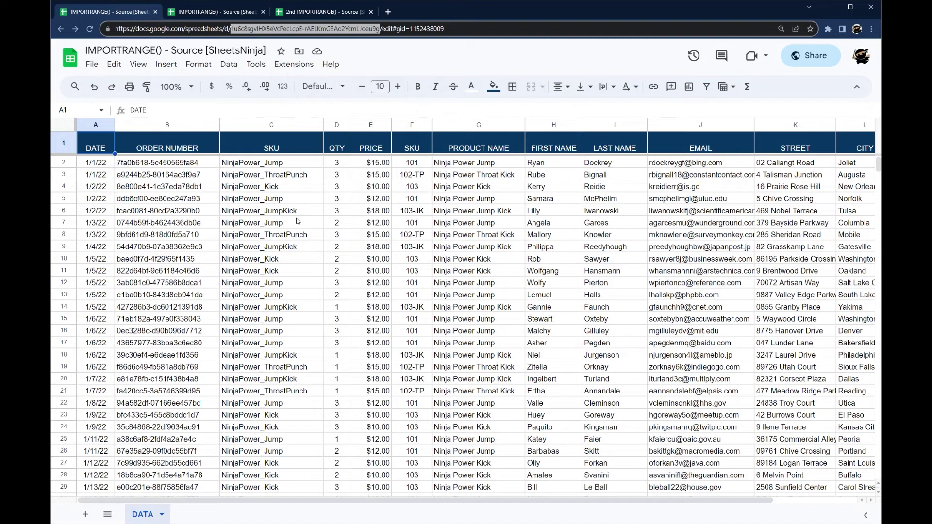
pyautogui.click(99, 148)
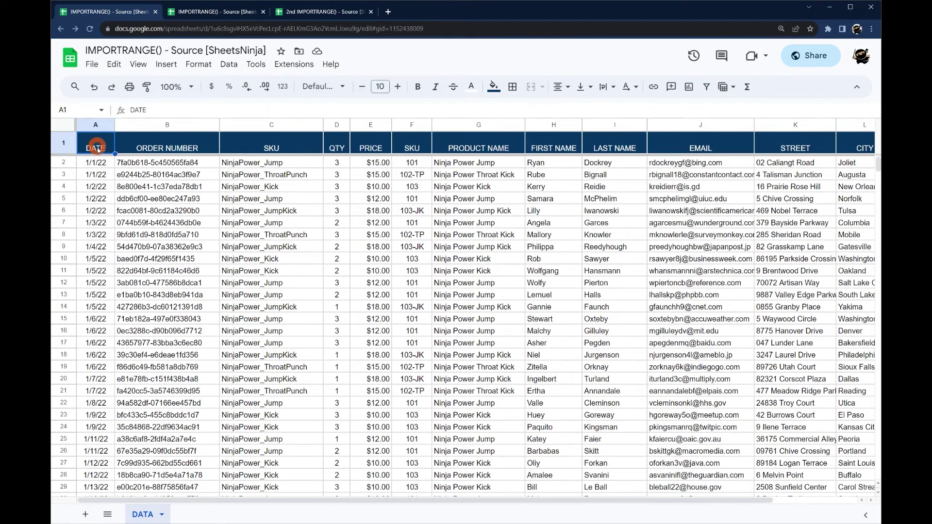